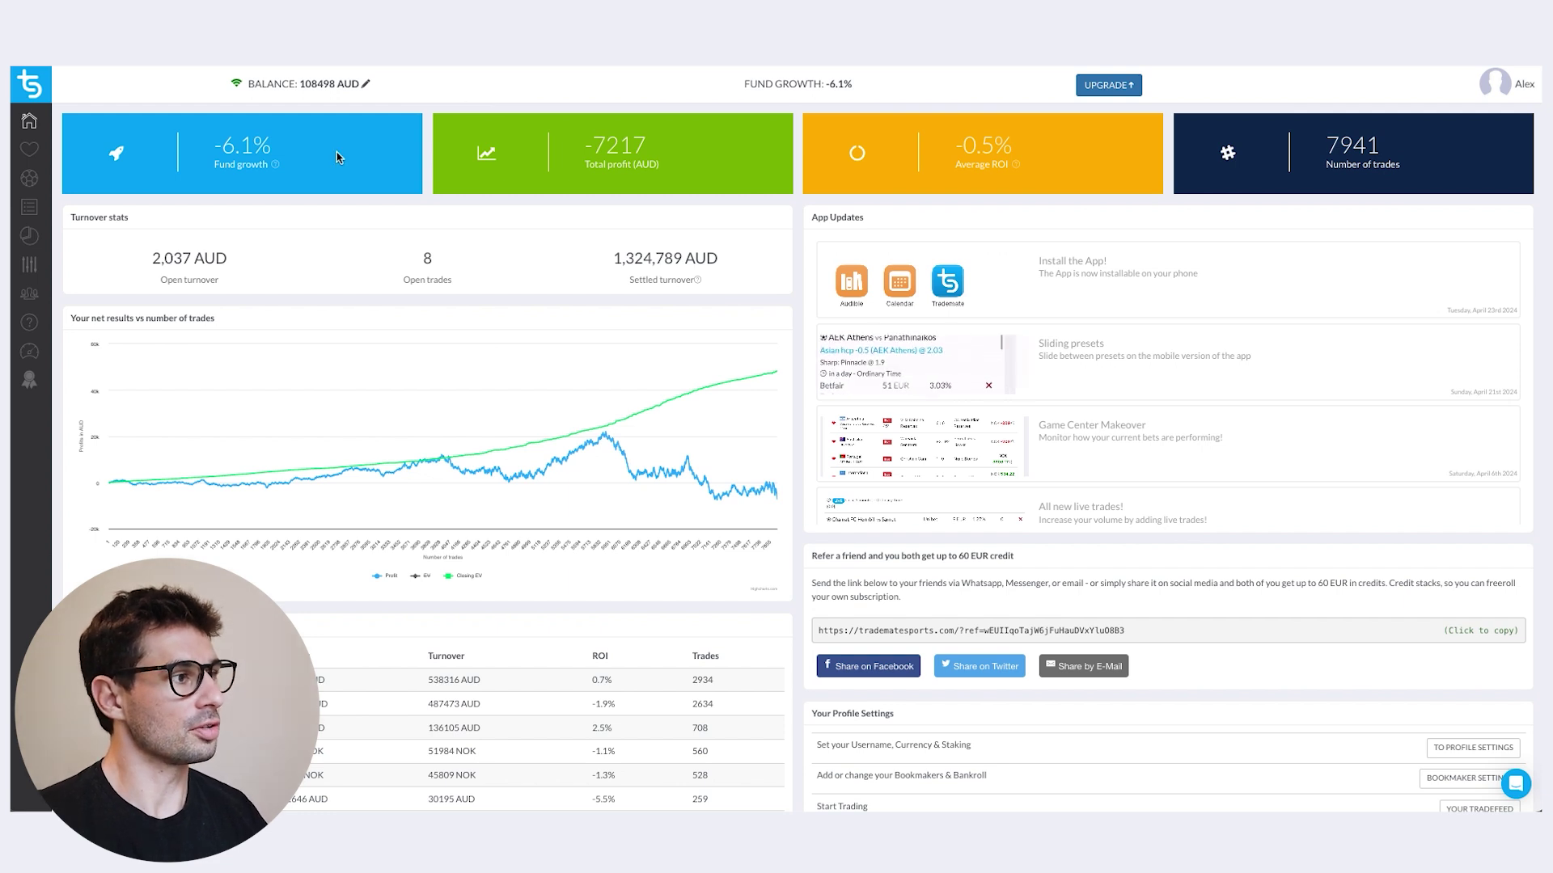
# - Highlight the fund growth, number of trades, settled turnover and open turnover figures on the dashboard
pyautogui.moveTo(195, 152); pyautogui.dragTo(273, 167)
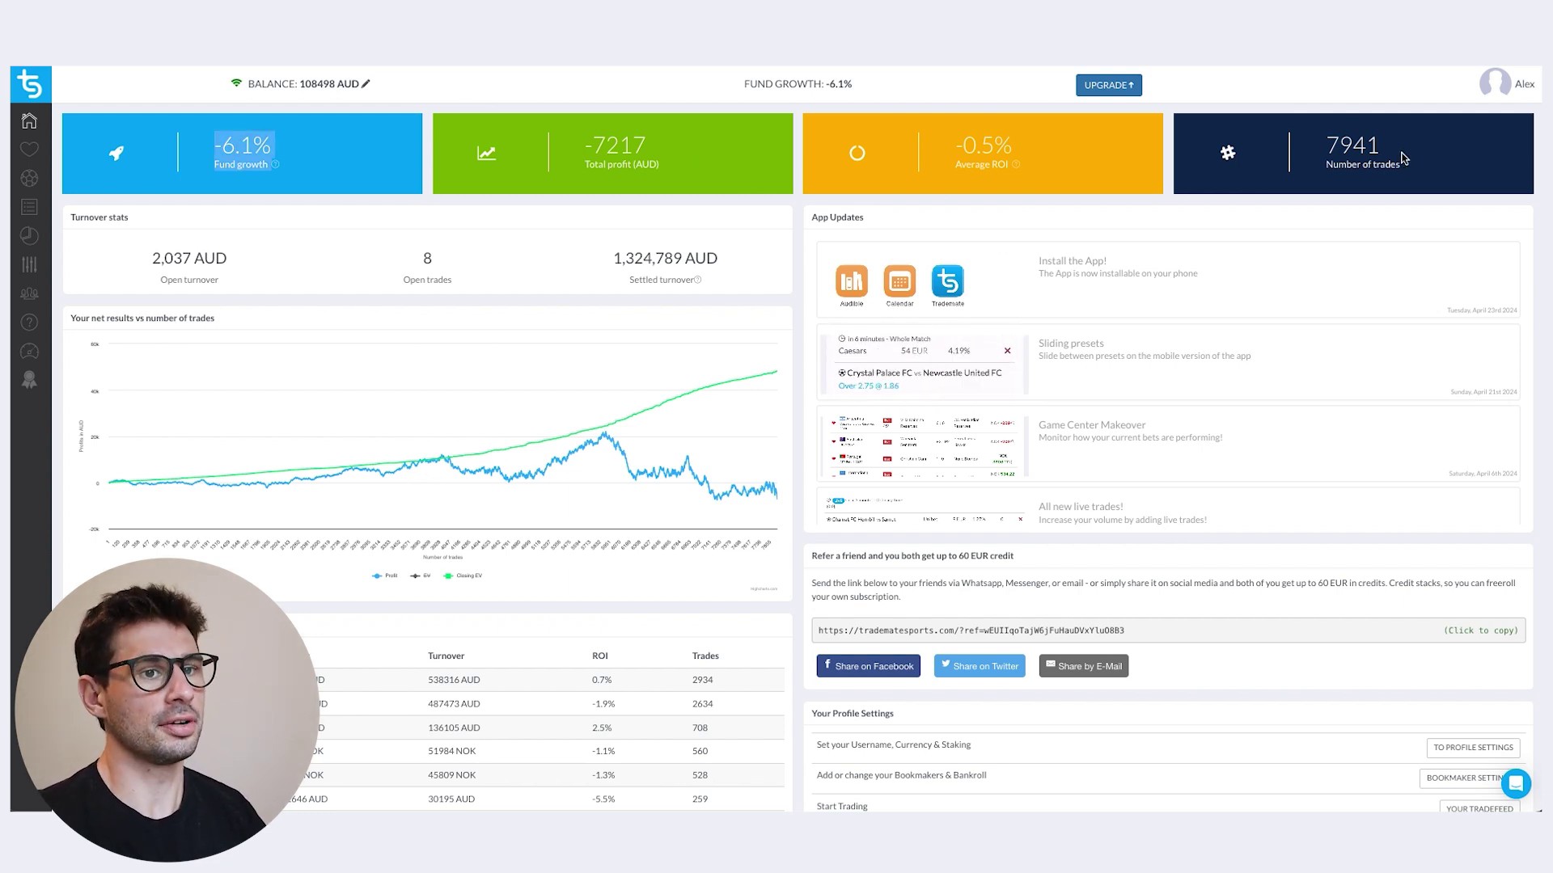
pyautogui.moveTo(1406, 154); pyautogui.dragTo(1323, 160)
pyautogui.click(769, 287)
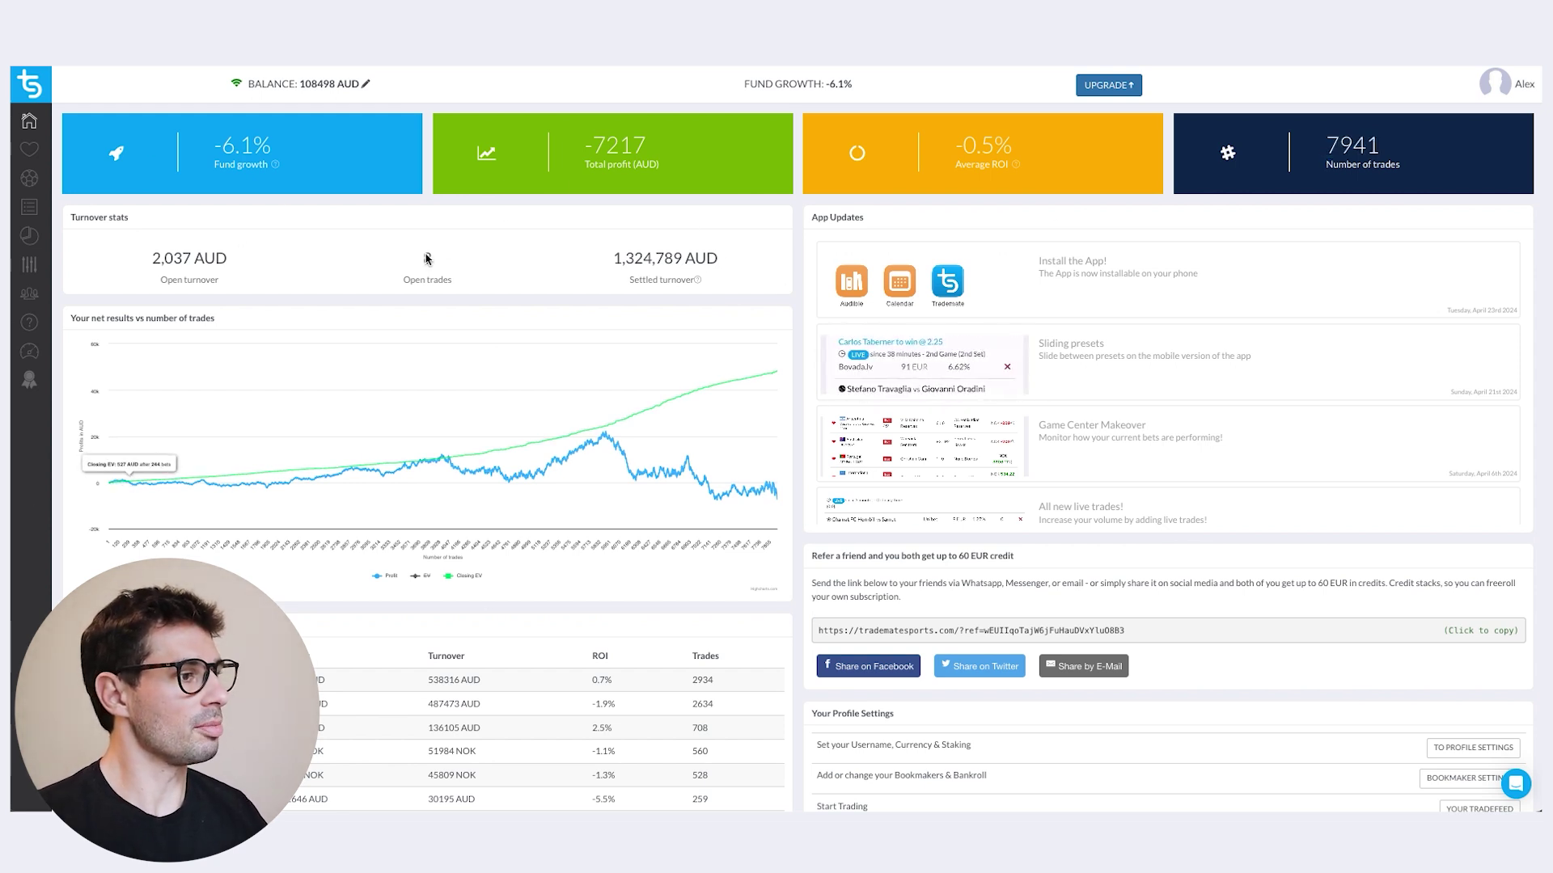
pyautogui.moveTo(727, 257); pyautogui.dragTo(611, 257)
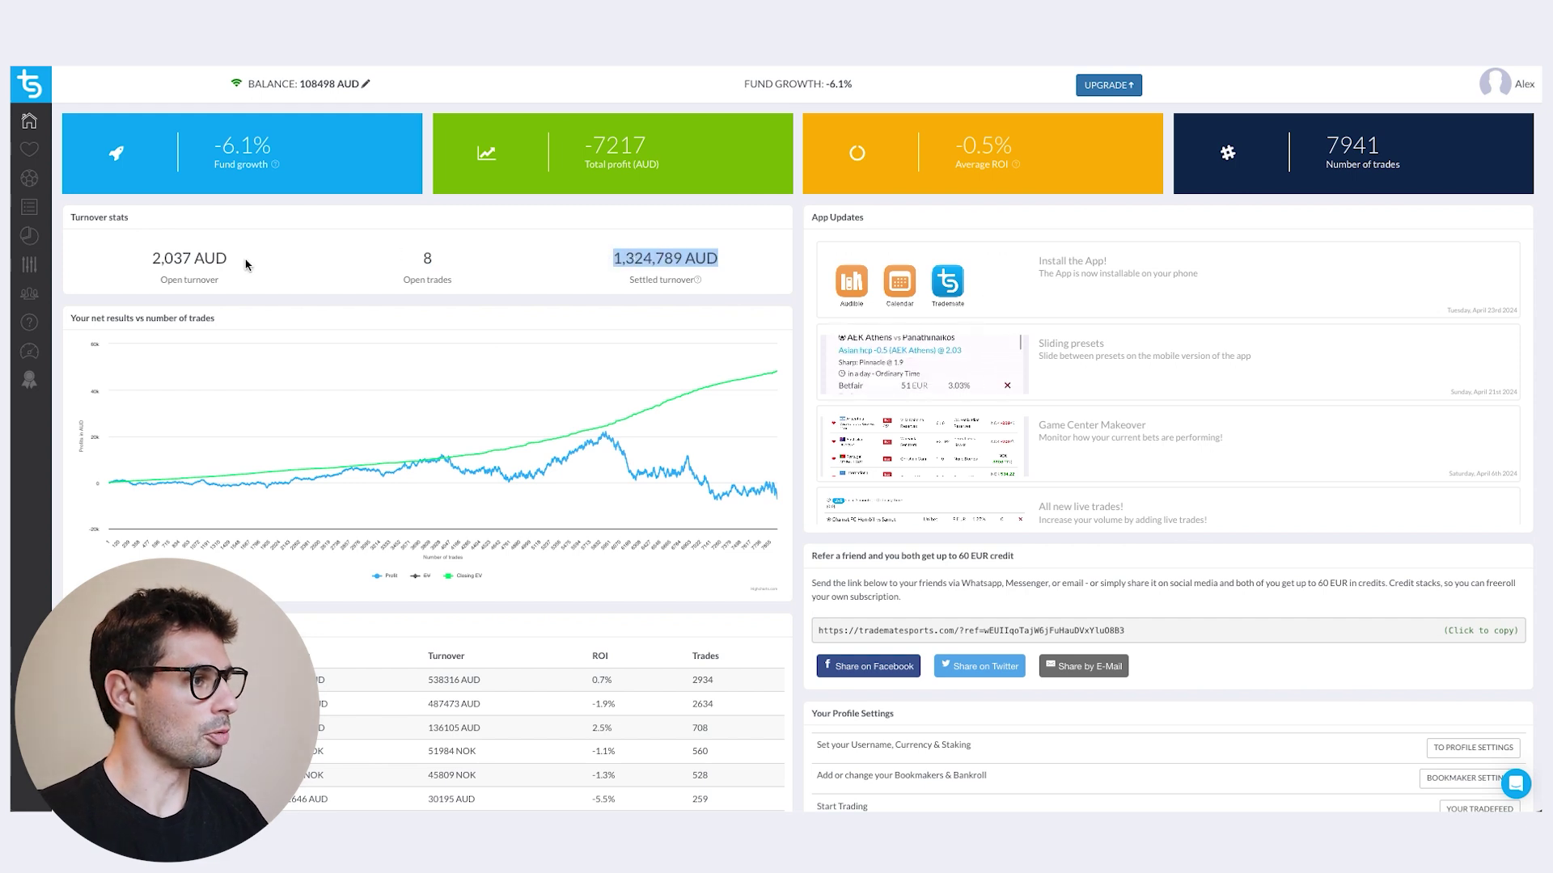
pyautogui.moveTo(154, 257); pyautogui.dragTo(226, 257)
pyautogui.click(422, 271)
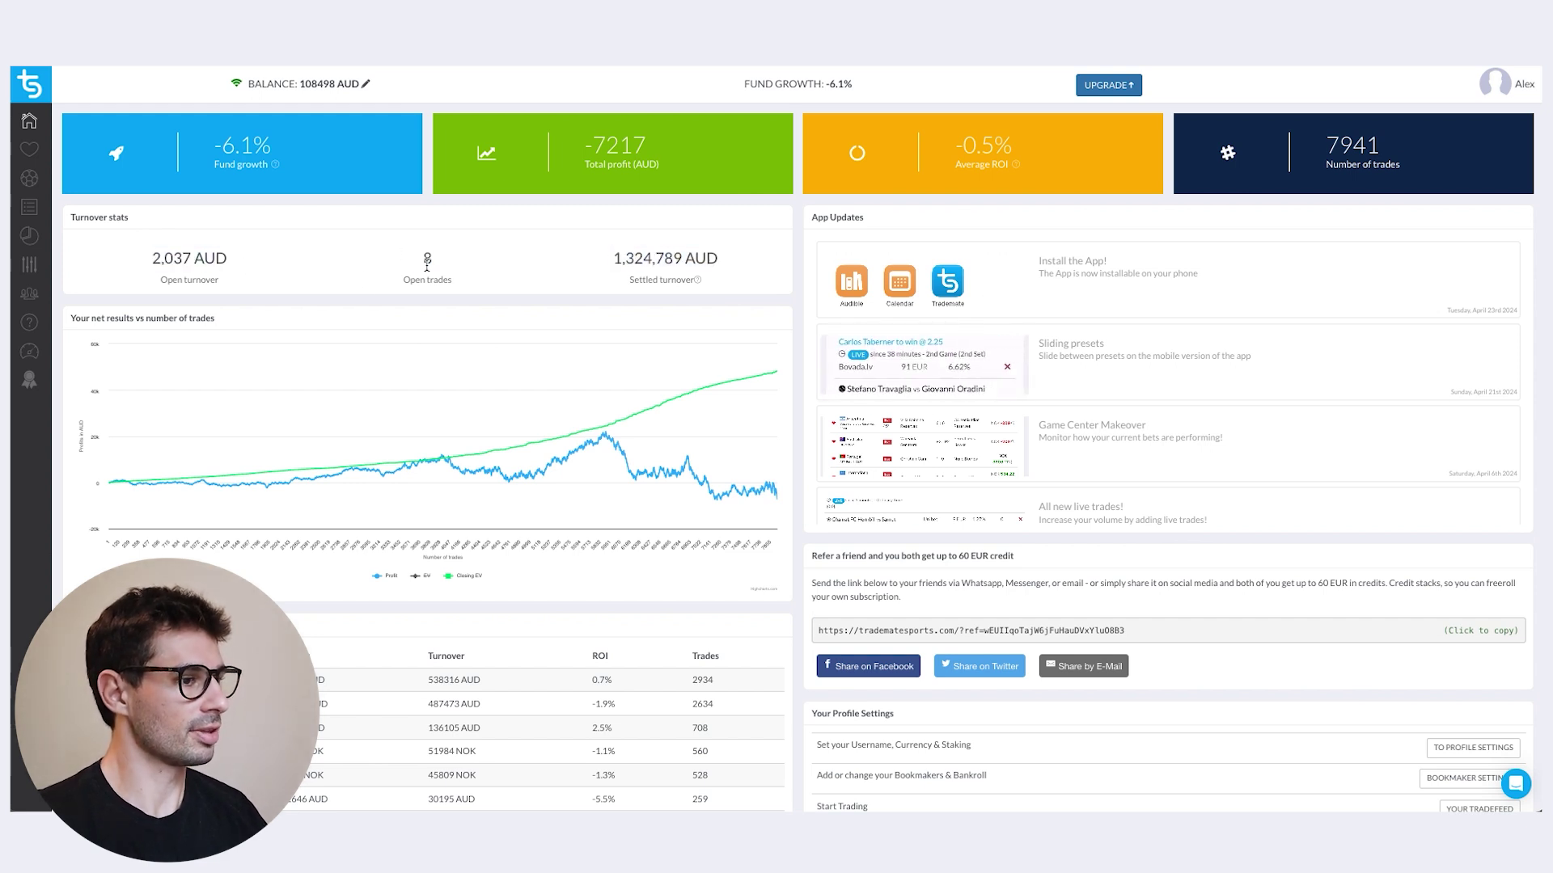
pyautogui.scroll(-2, 579, 578)
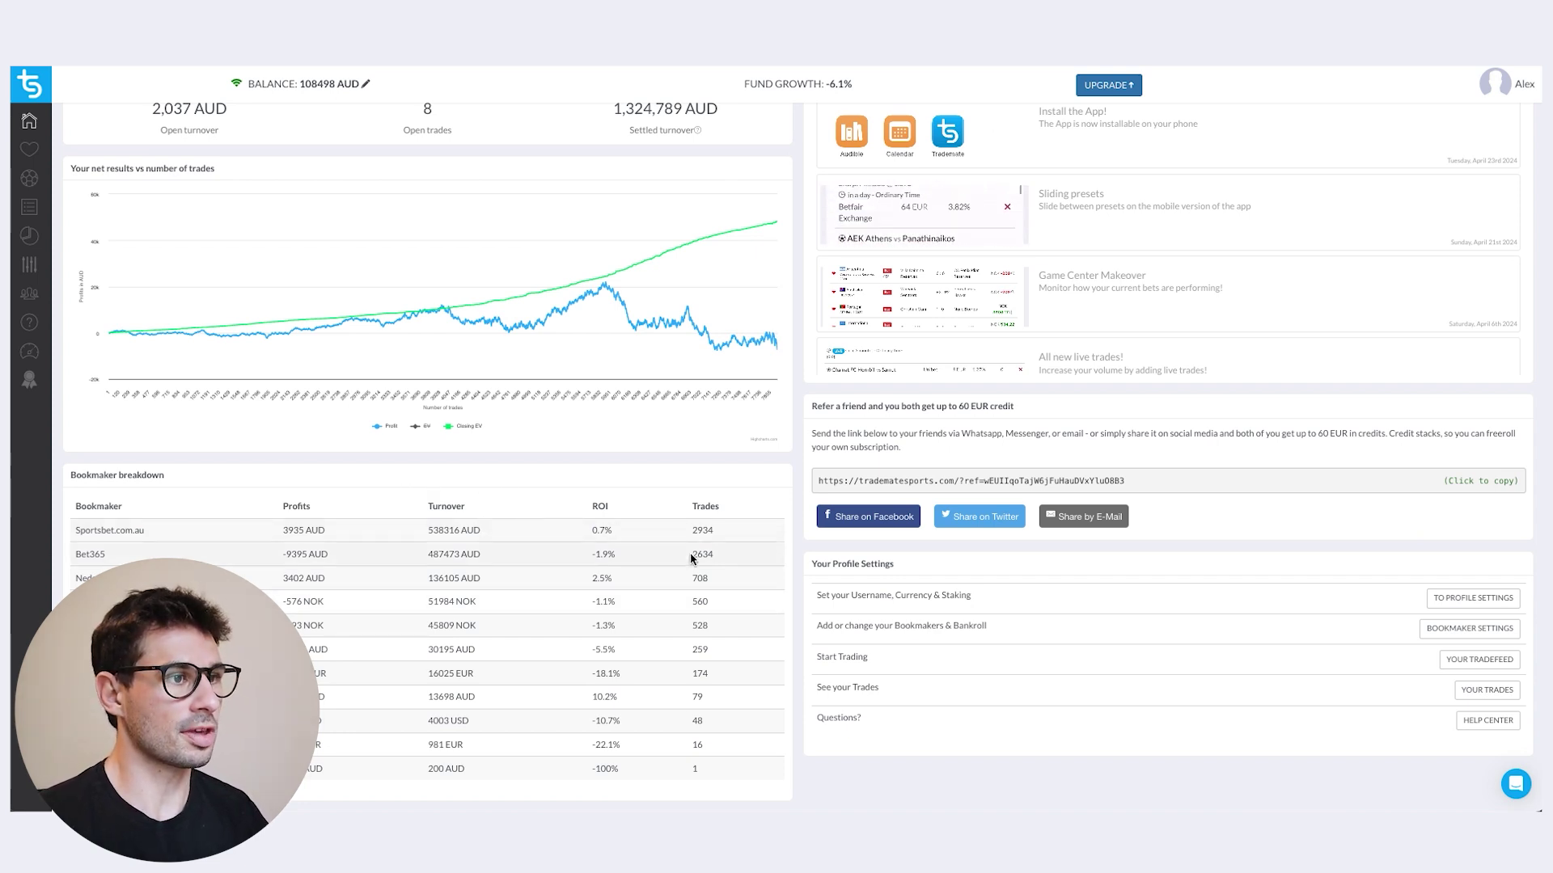
pyautogui.scroll(2, 782, 180)
# - Open the user profile page from the account menu and check the Username field
pyautogui.click(1495, 81)
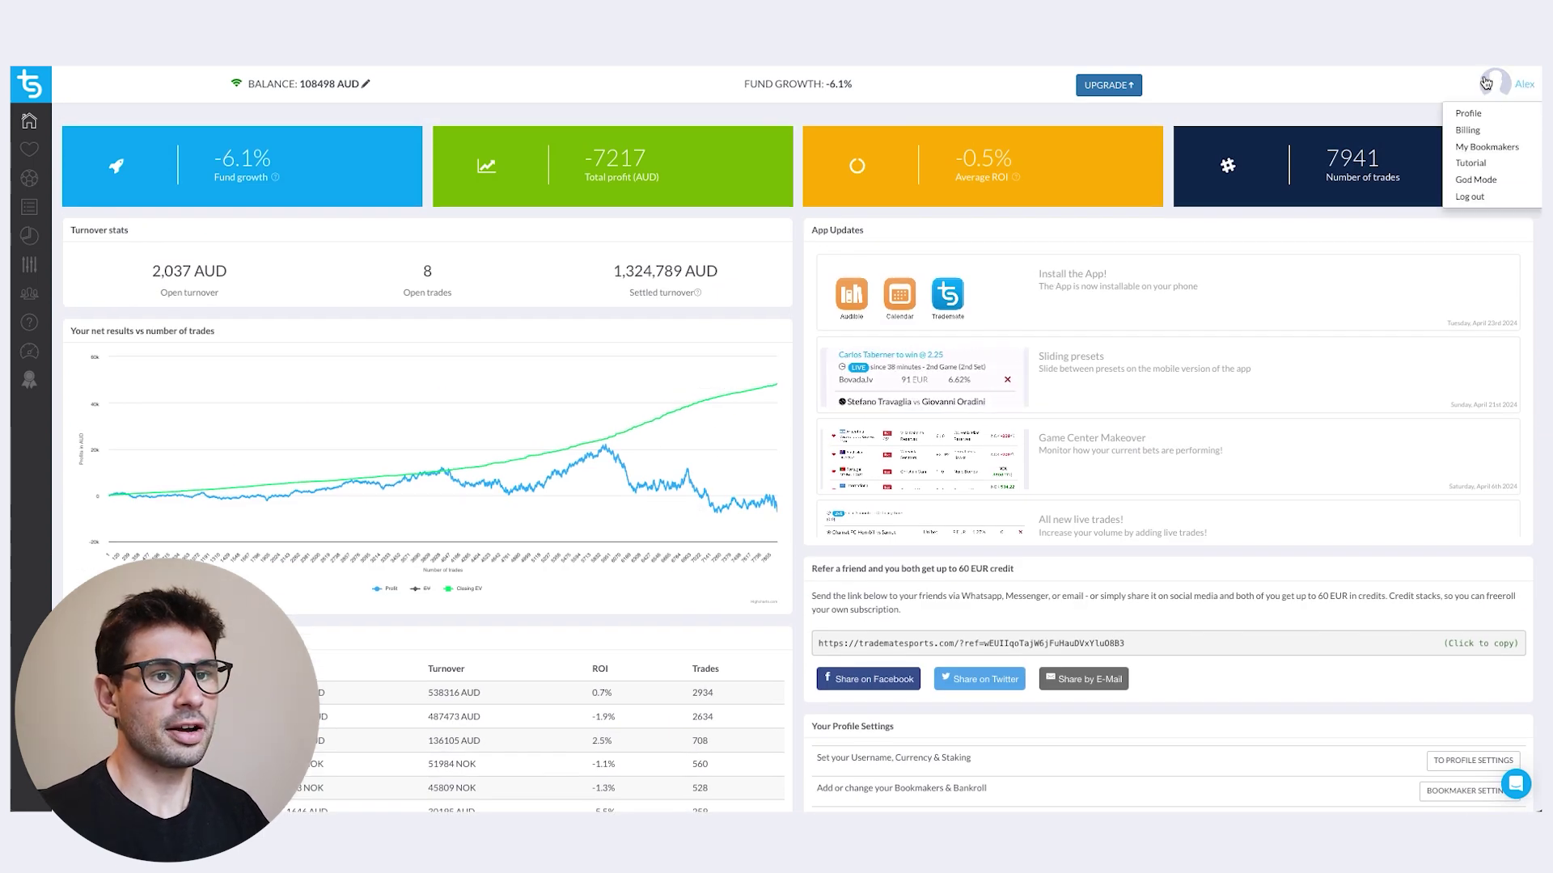
pyautogui.click(1482, 117)
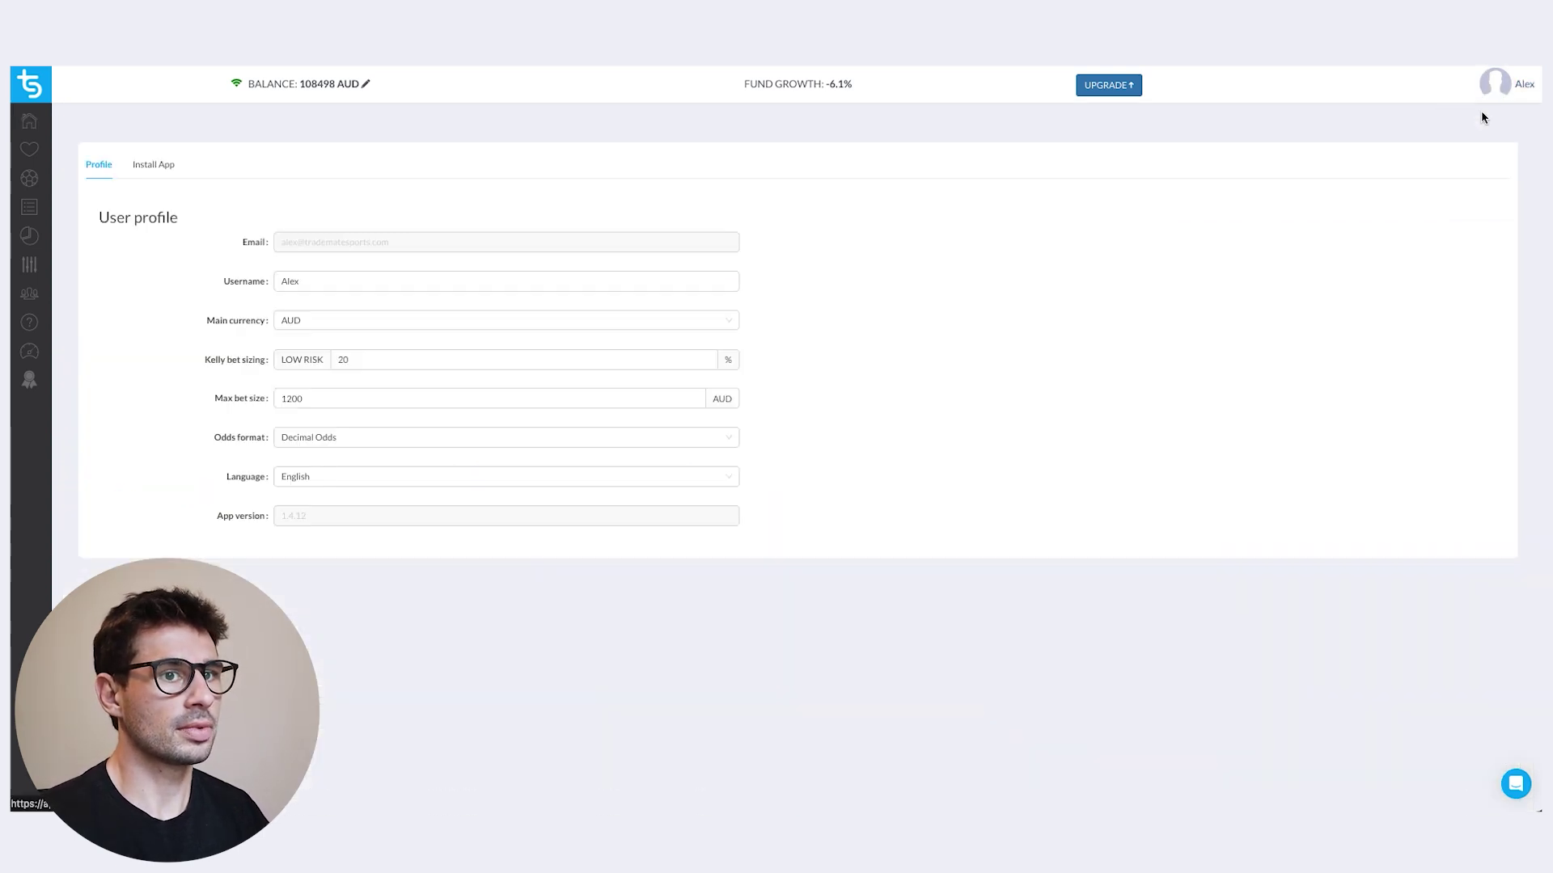
pyautogui.click(605, 286)
pyautogui.click(501, 262)
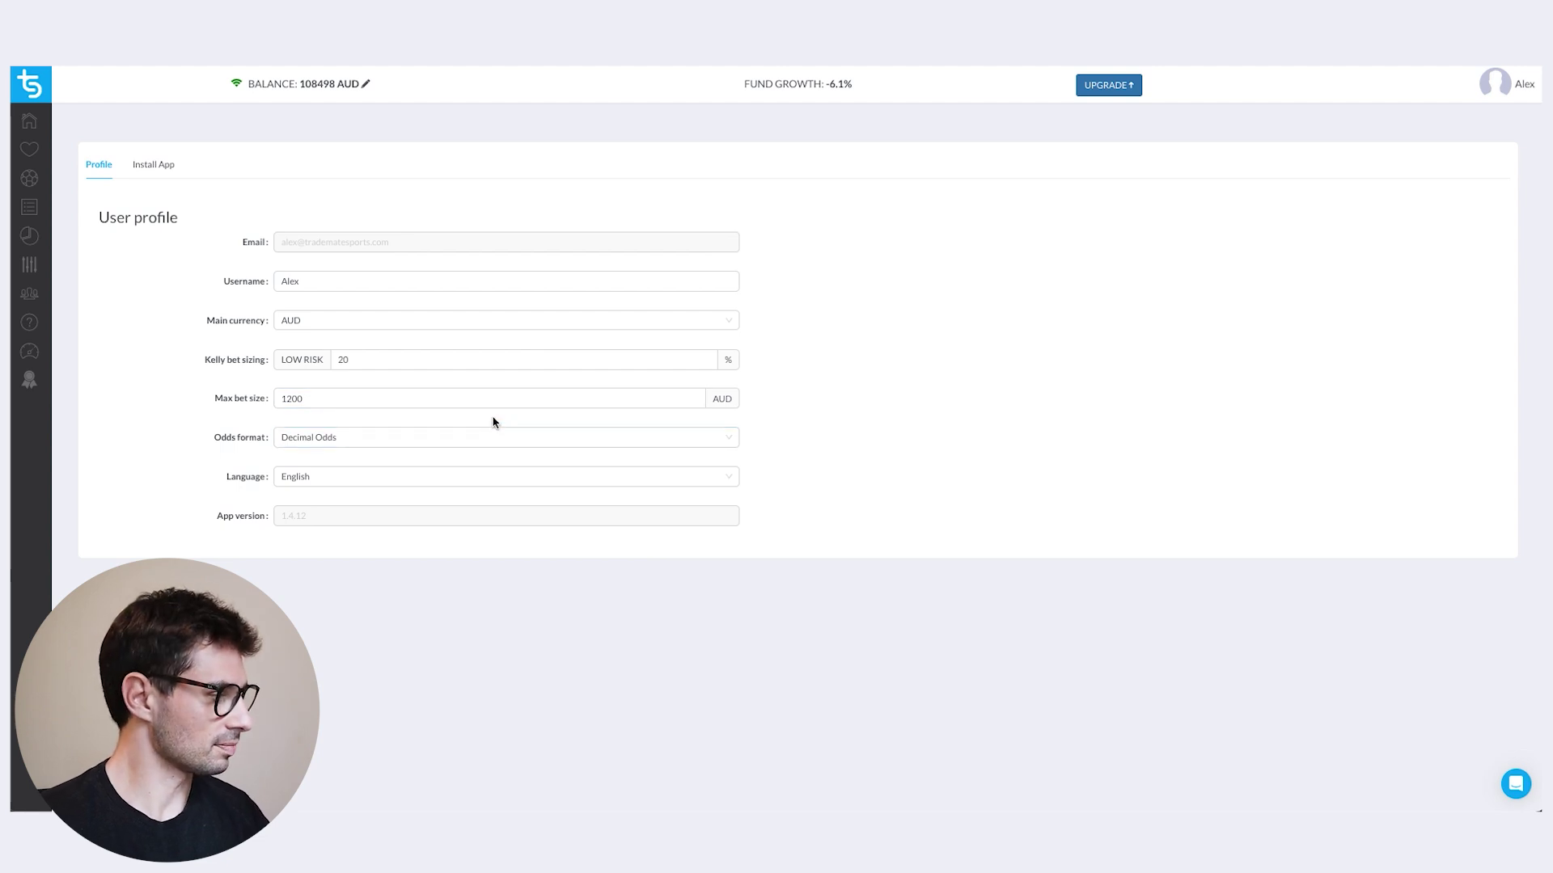
# - Go to the bookmakers and balances page and start adding a new bookmaker
pyautogui.click(365, 85)
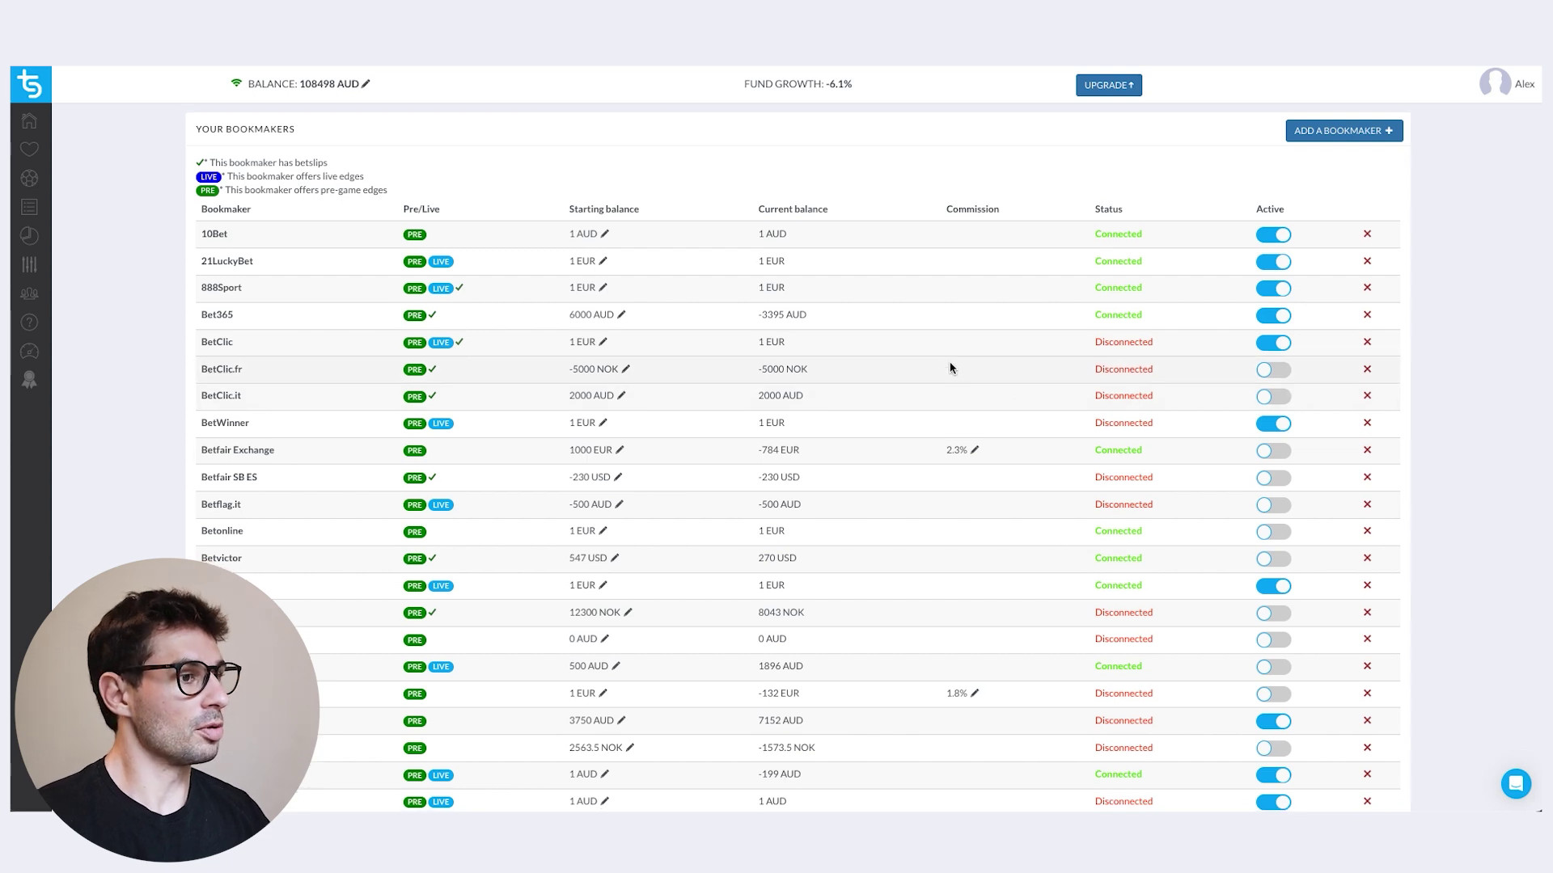
pyautogui.scroll(-1, 950, 364)
pyautogui.scroll(1, 863, 361)
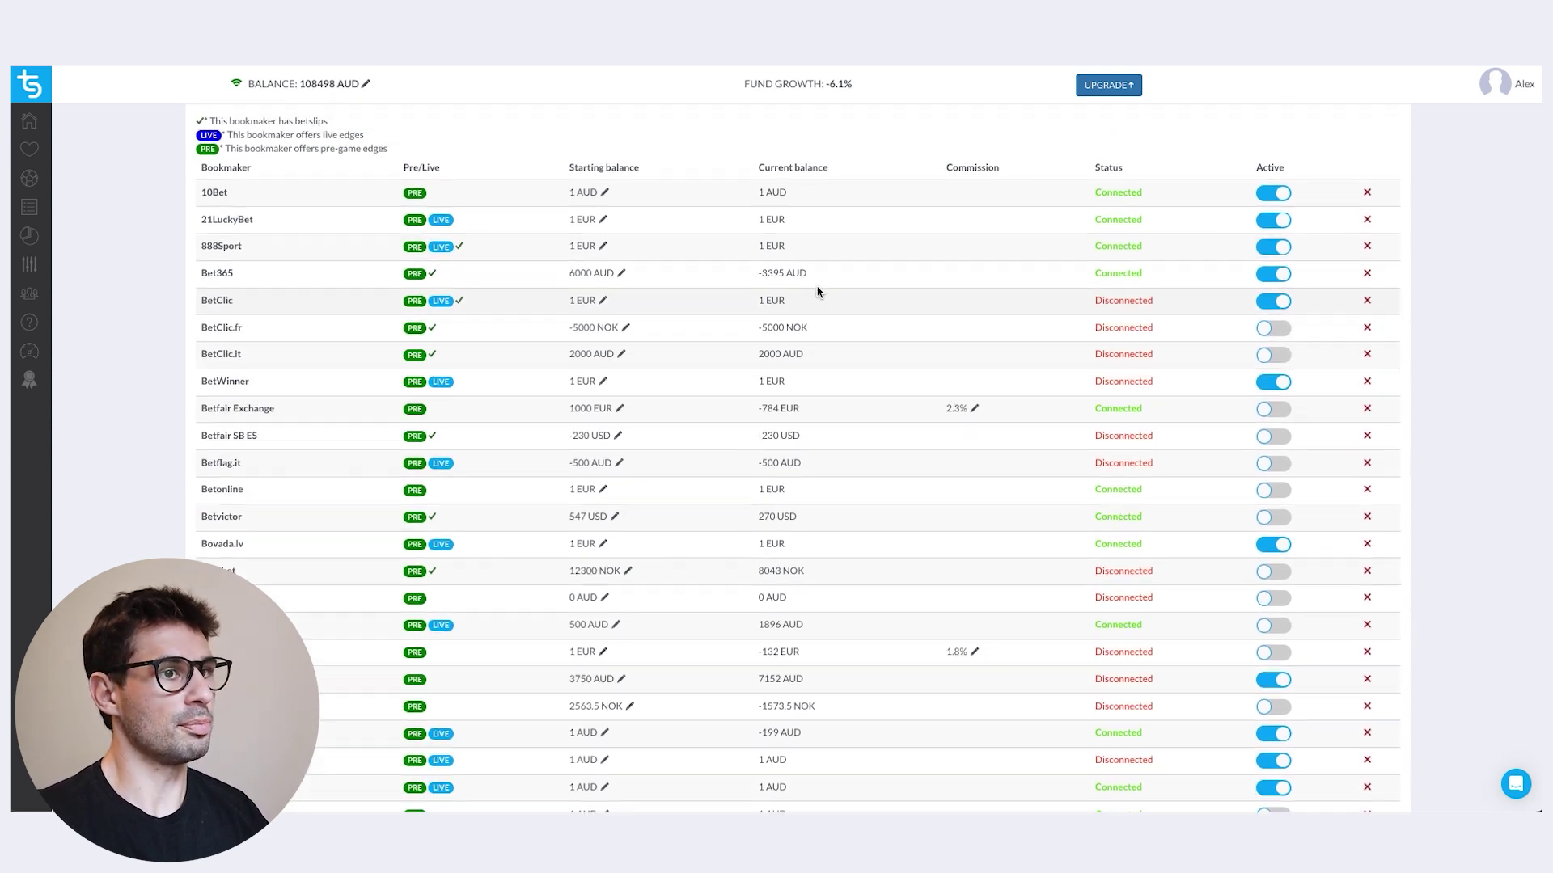
pyautogui.click(1352, 136)
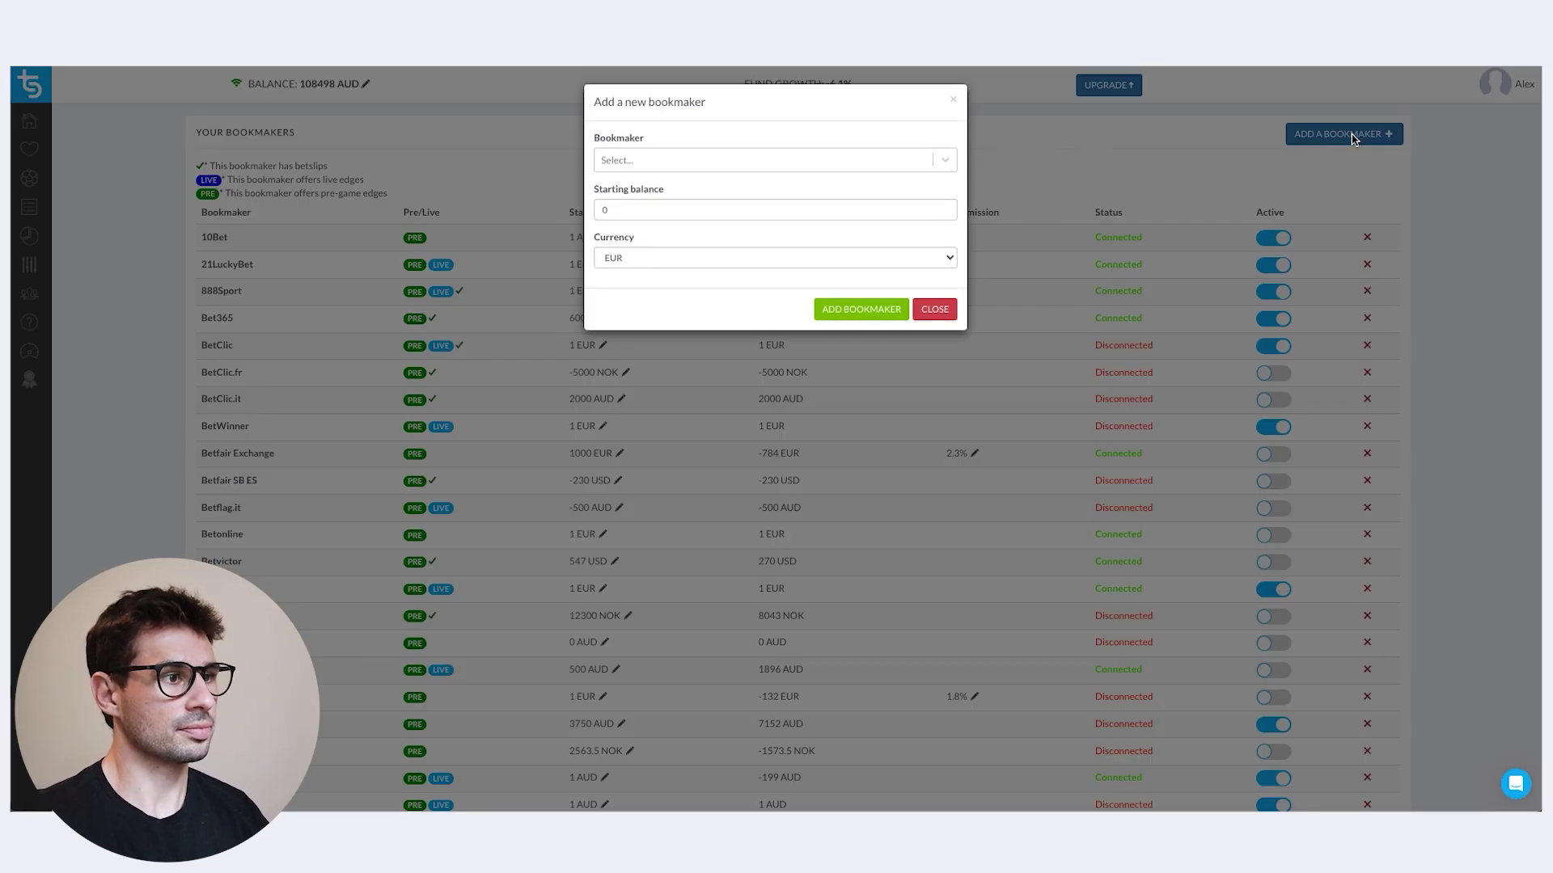
# - Choose Betano.de as the bookmaker with a 0 starting balance and open the currency options
pyautogui.click(781, 160)
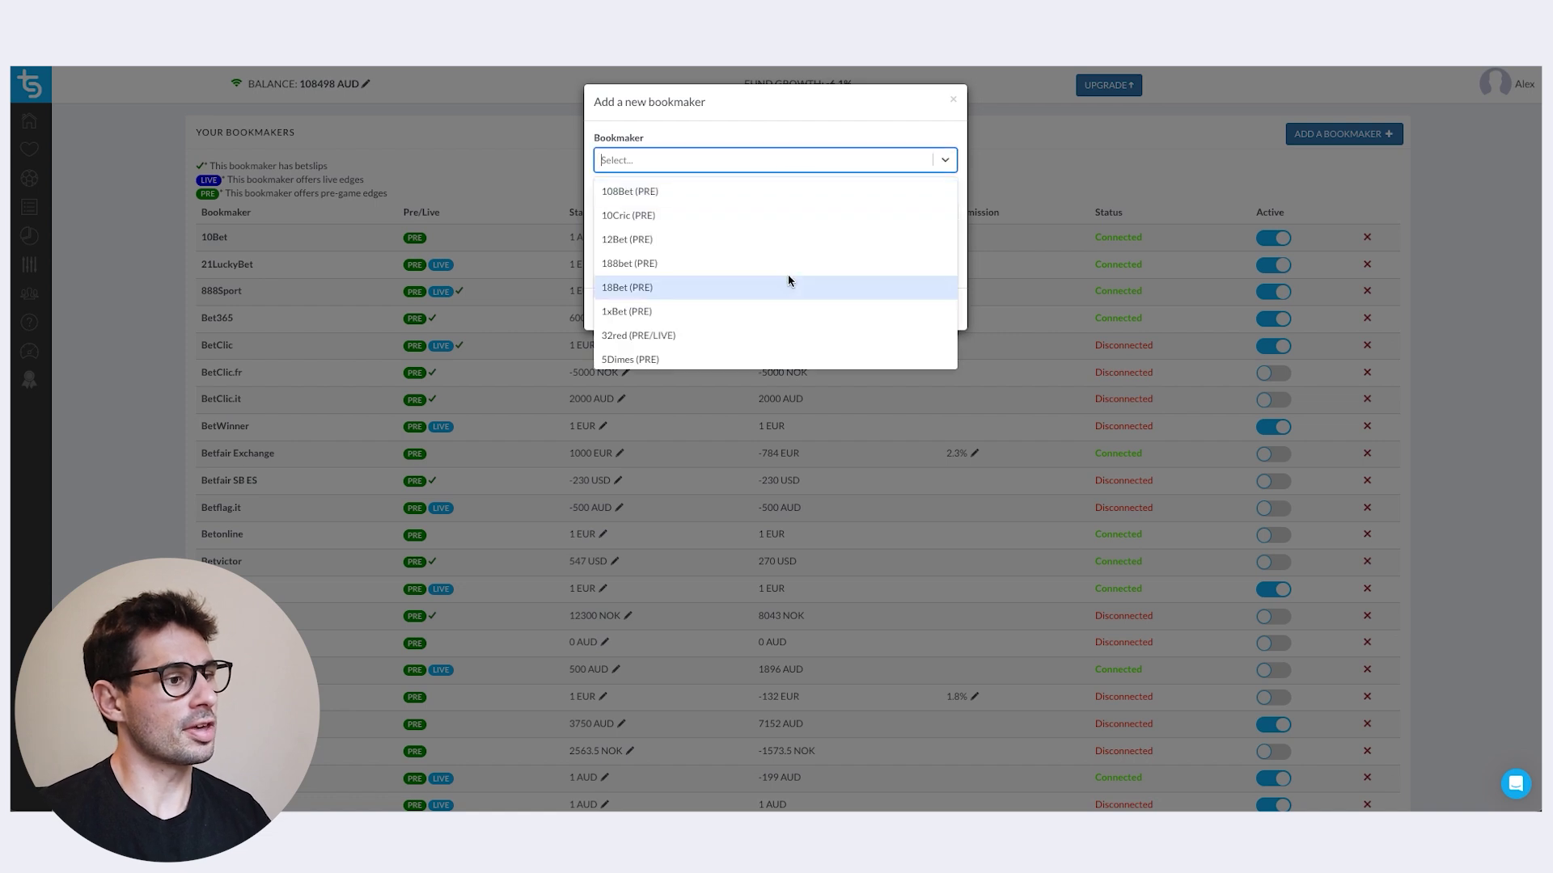
pyautogui.scroll(-6, 816, 332)
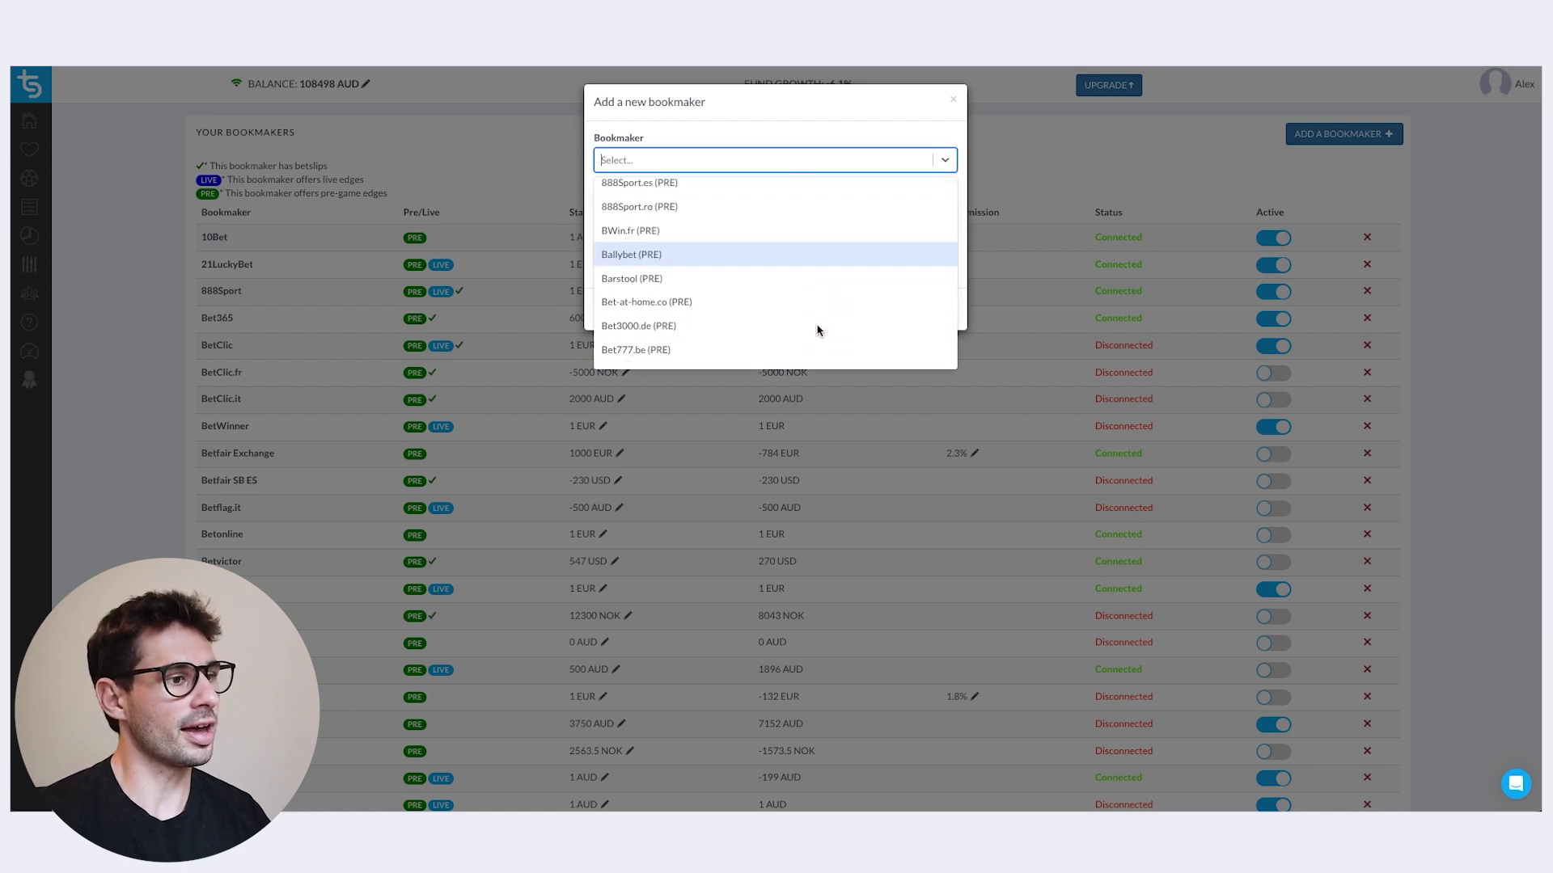
pyautogui.scroll(-5, 813, 333)
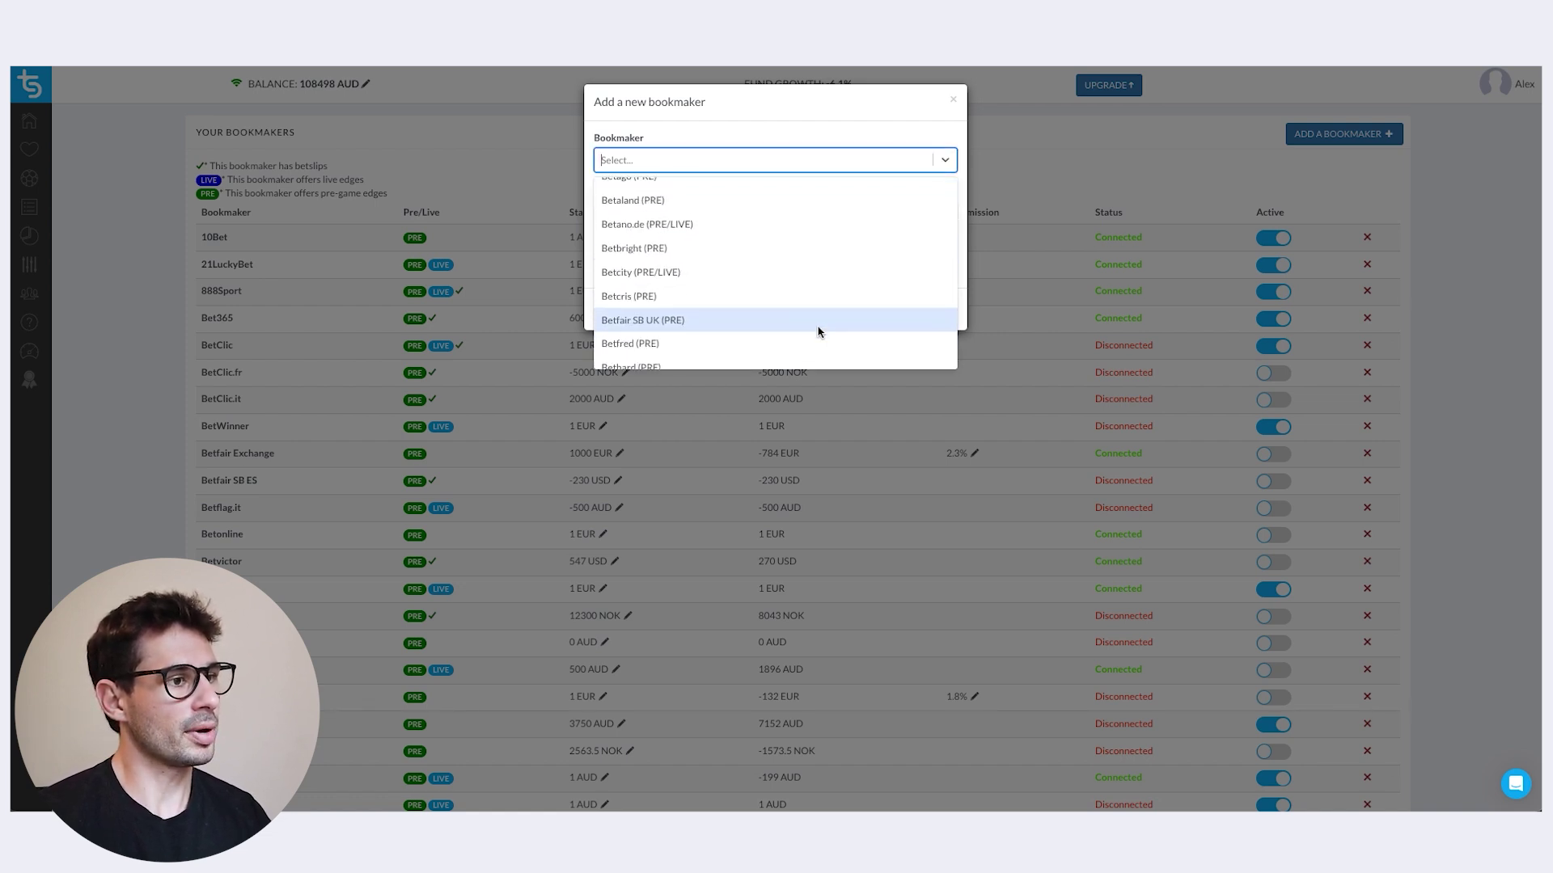
pyautogui.click(728, 226)
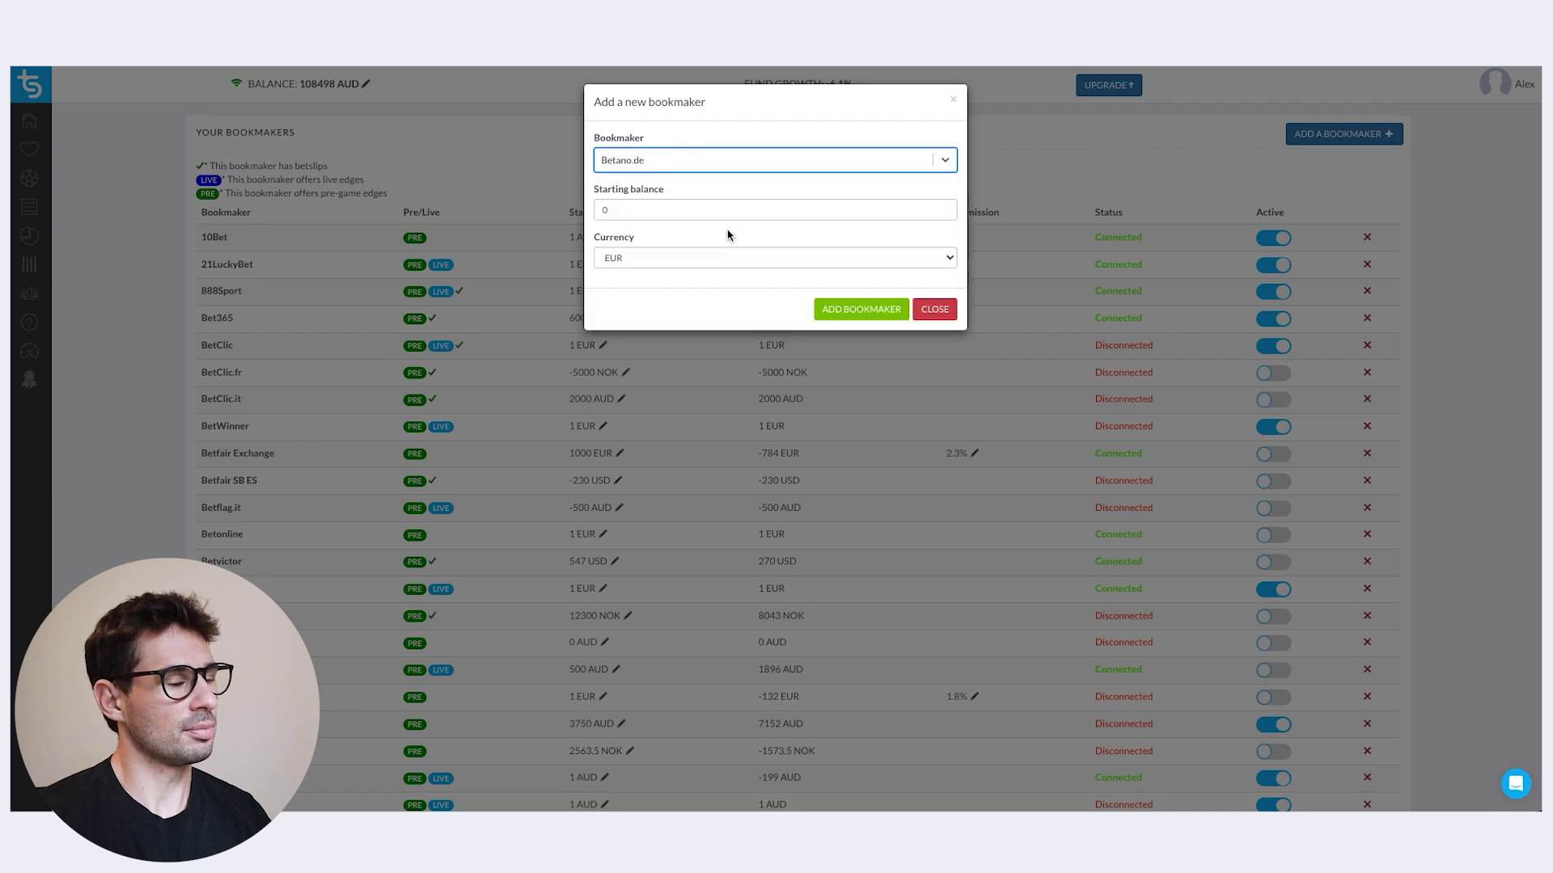
pyautogui.click(726, 195)
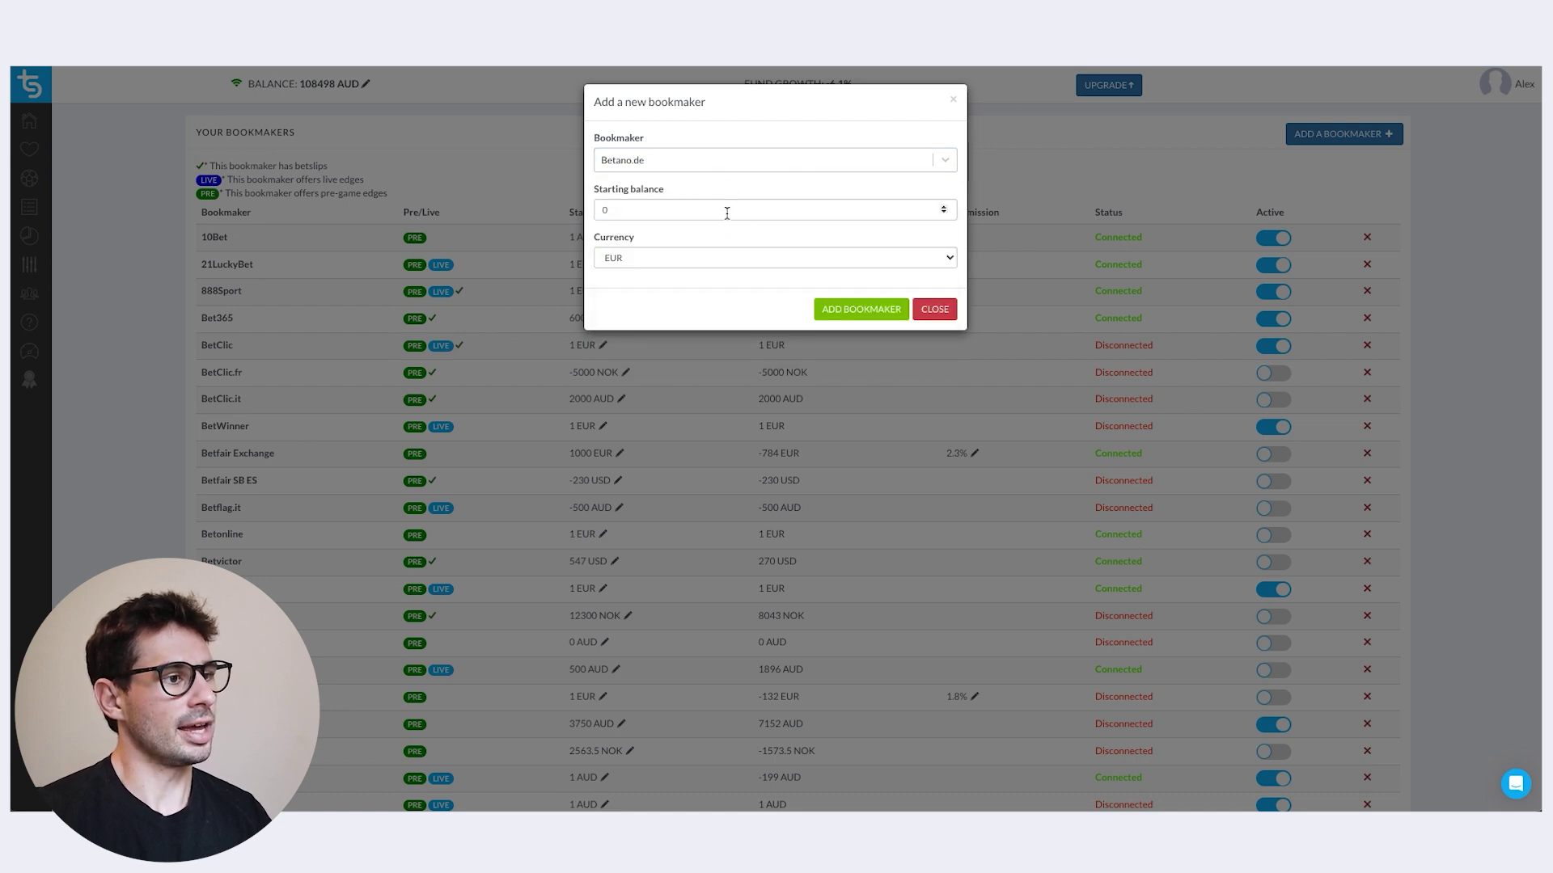
pyautogui.click(727, 211)
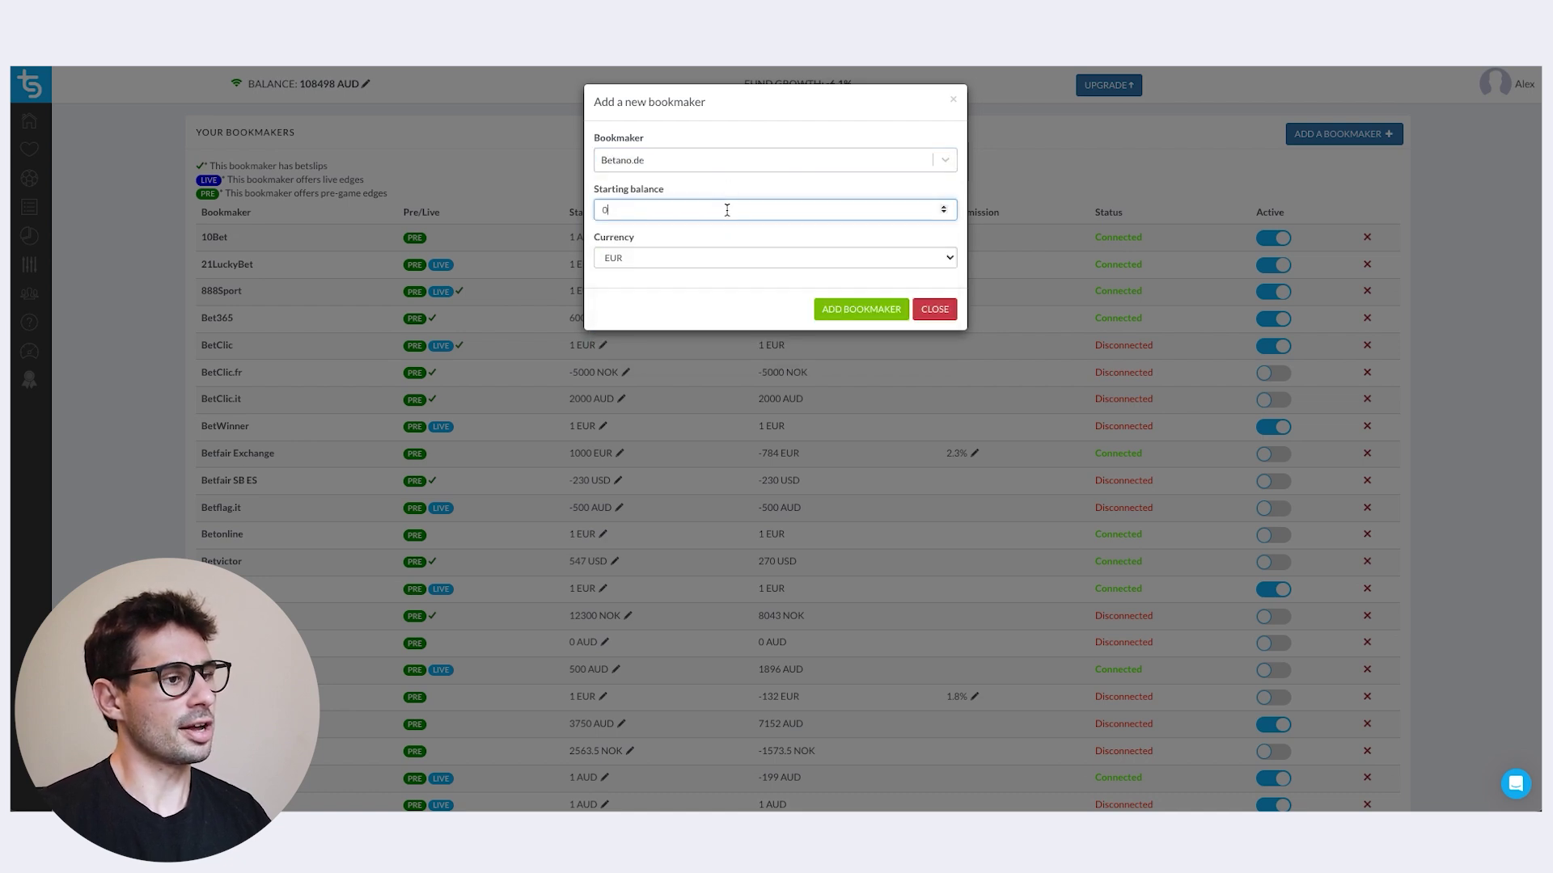
pyautogui.click(744, 269)
# - Recheck the currency and bookmaker lists, keep Betano.de, and add it with a 0 EUR balance
pyautogui.click(771, 143)
pyautogui.click(774, 166)
pyautogui.scroll(-3, 769, 317)
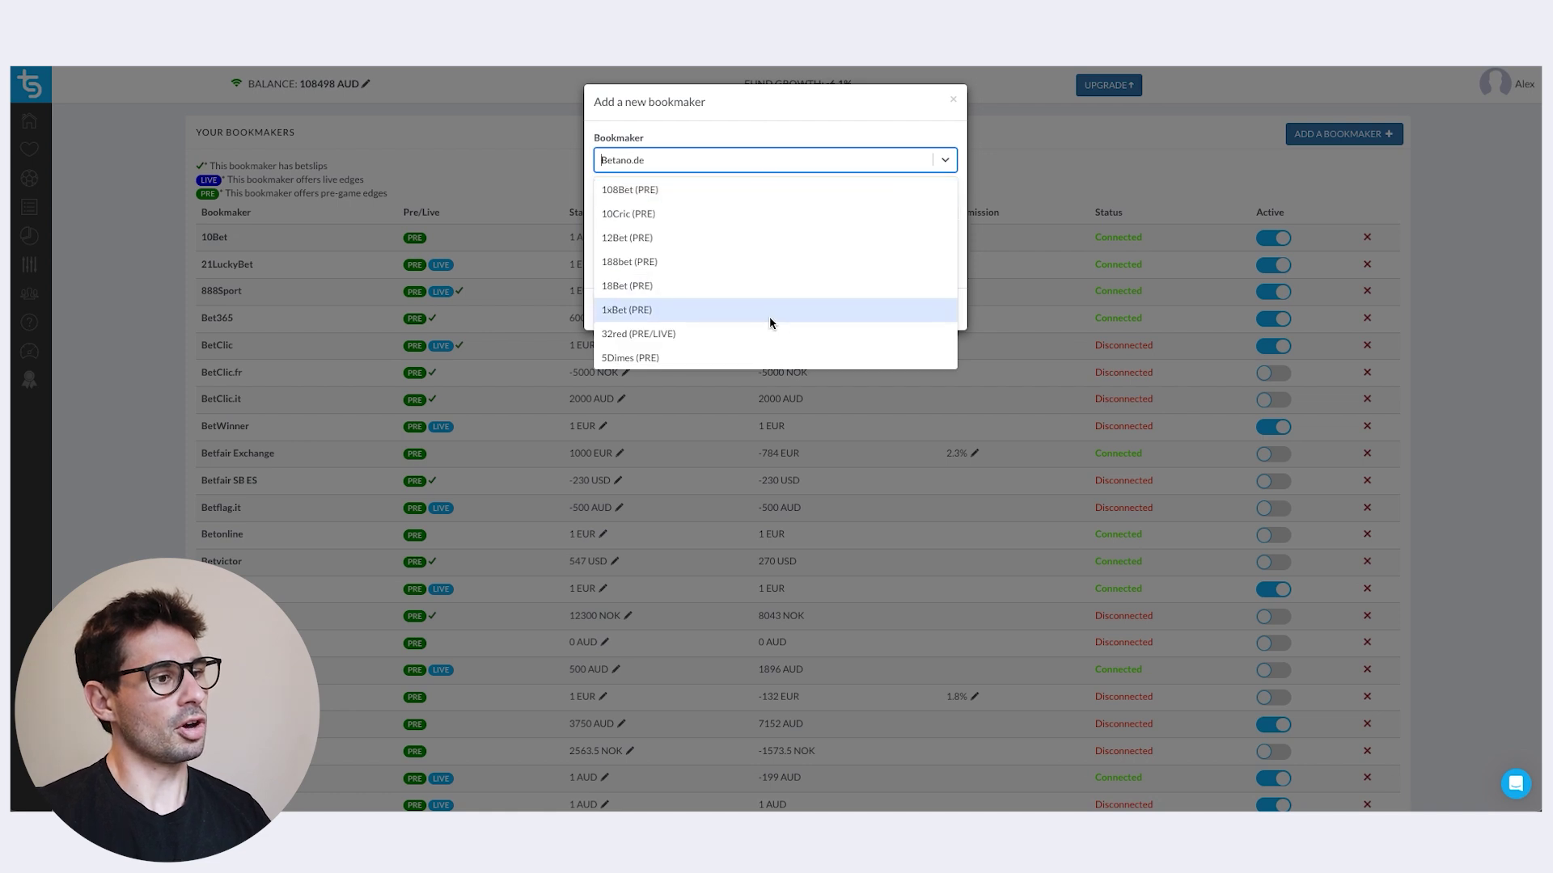
pyautogui.scroll(-1, 770, 315)
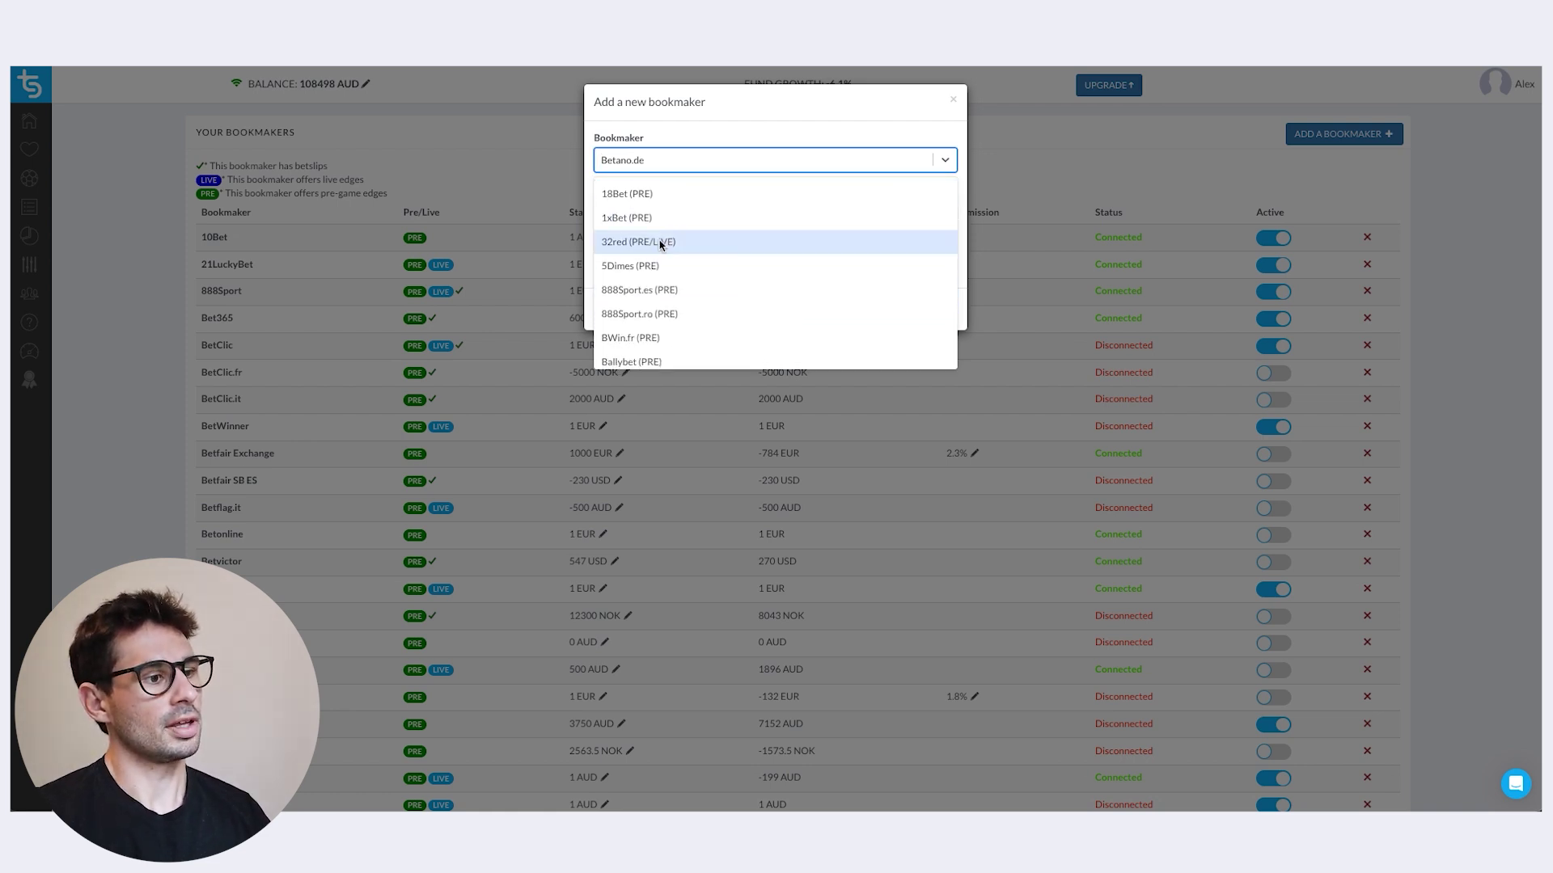
pyautogui.scroll(-4, 682, 246)
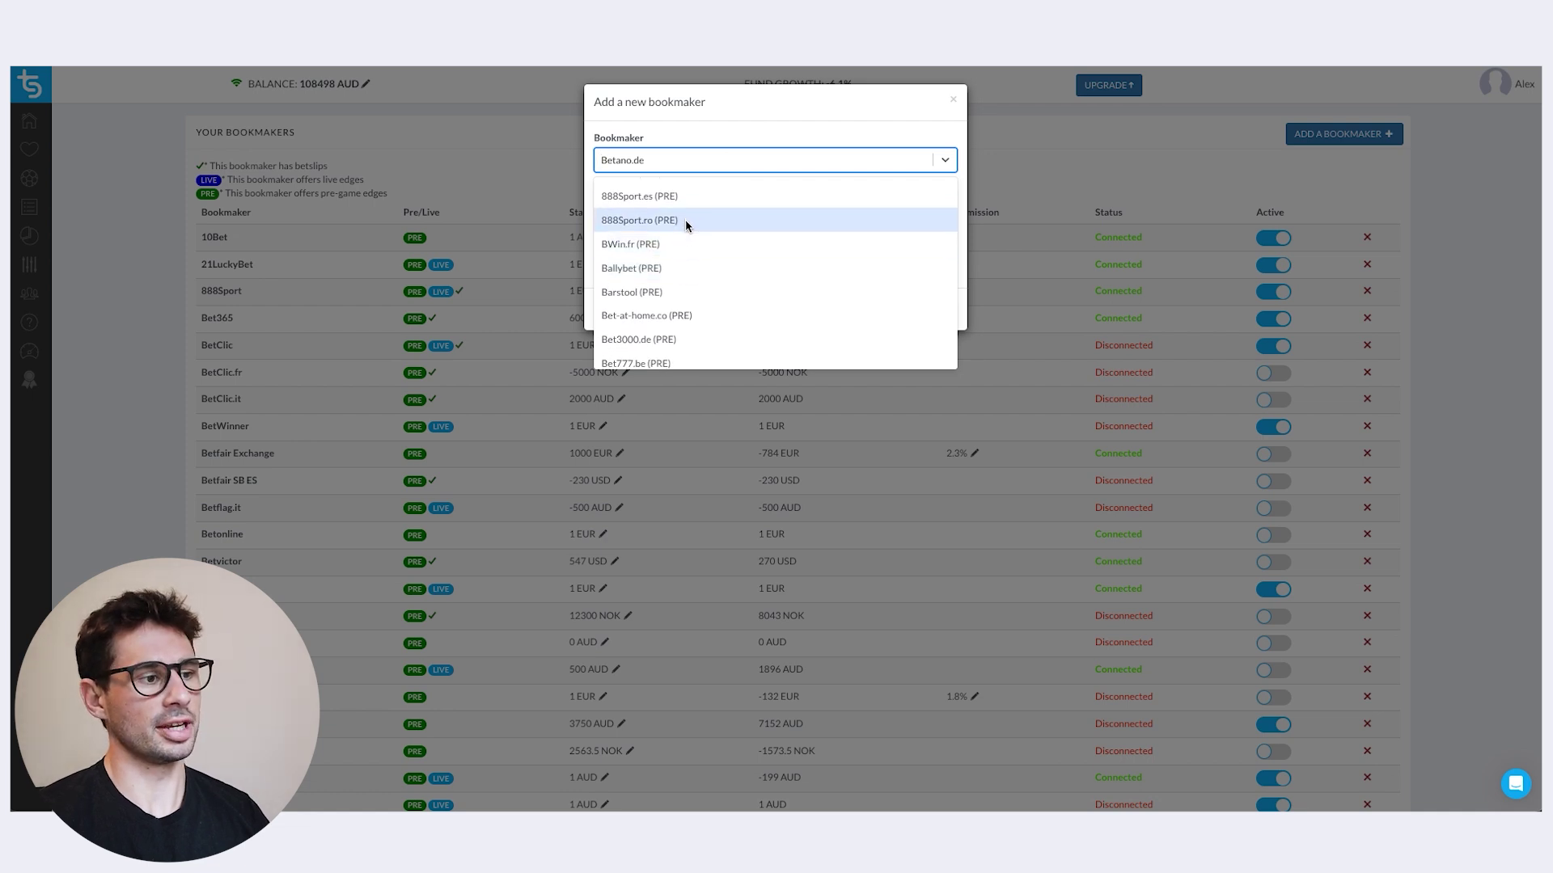
pyautogui.scroll(-10, 687, 235)
pyautogui.scroll(-5, 694, 259)
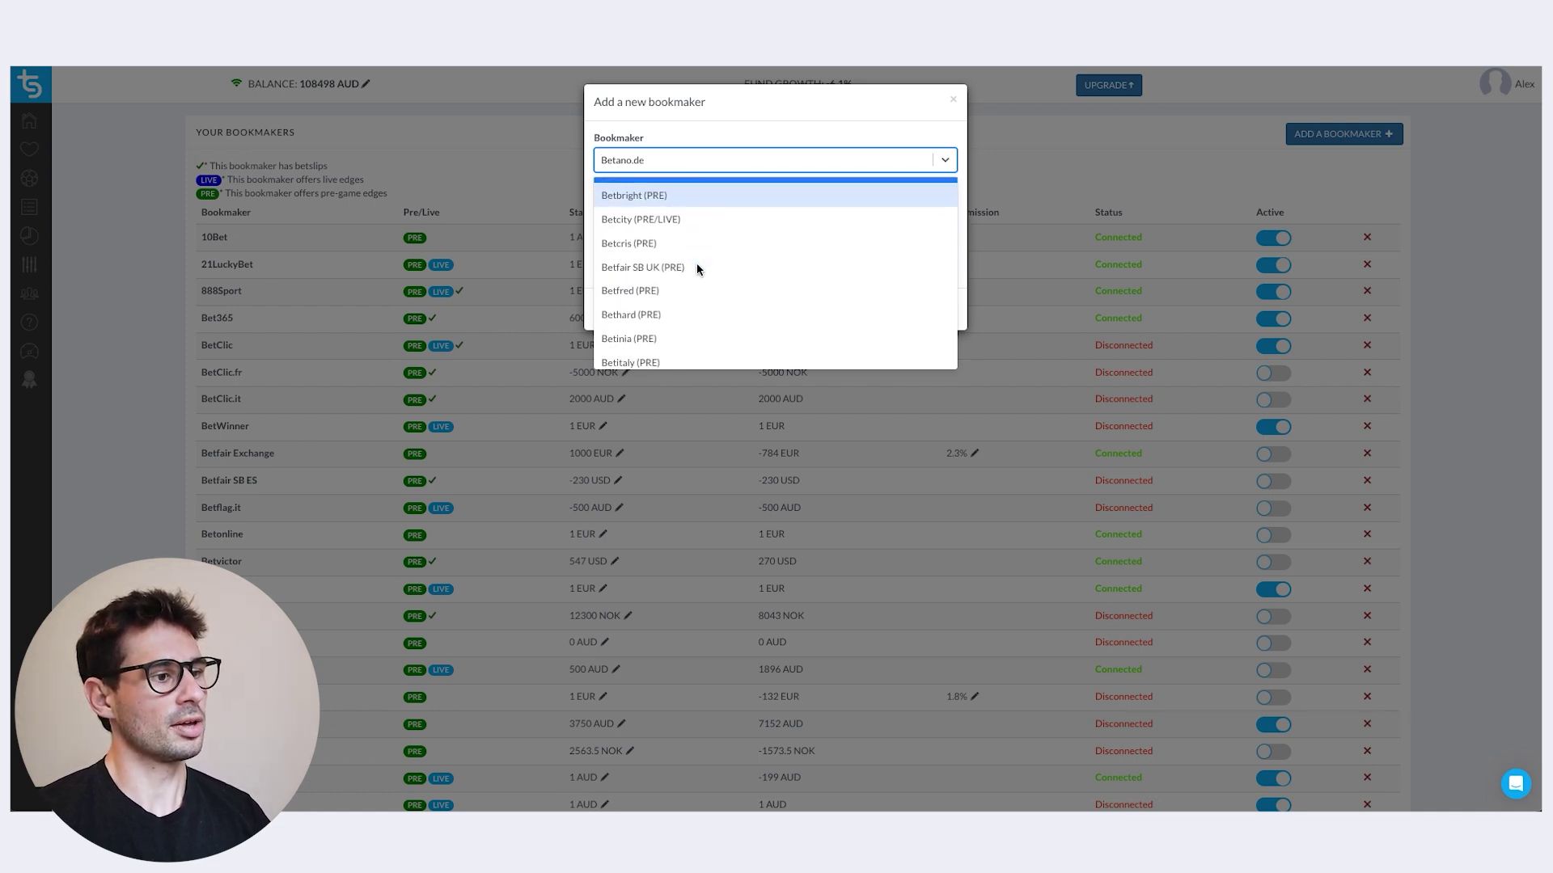
pyautogui.scroll(-5, 687, 266)
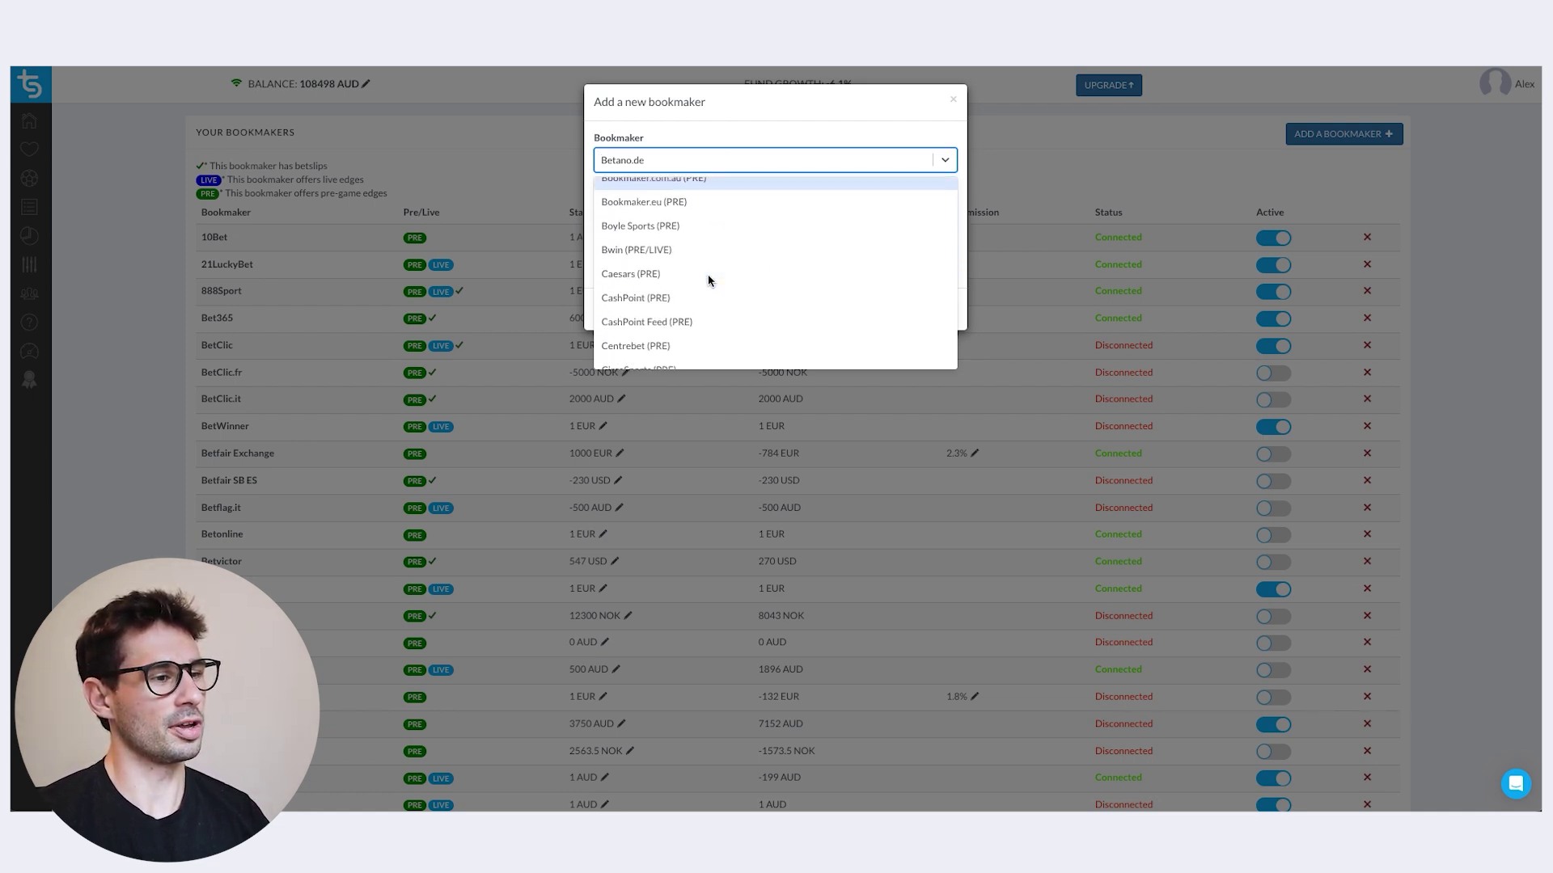
pyautogui.scroll(3, 710, 276)
pyautogui.scroll(-1, 688, 267)
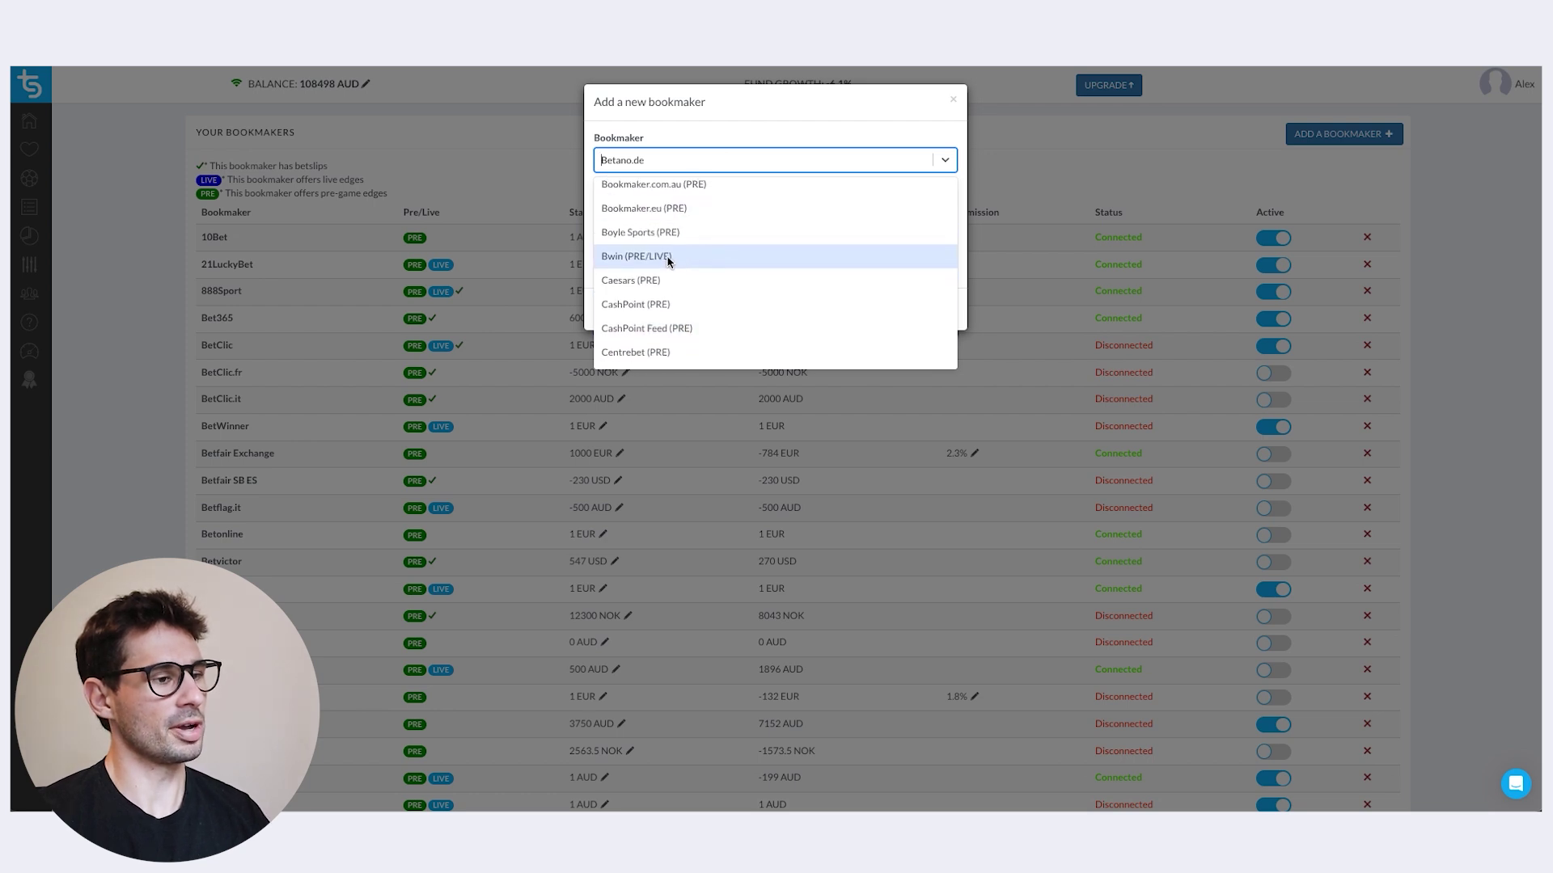
pyautogui.click(700, 139)
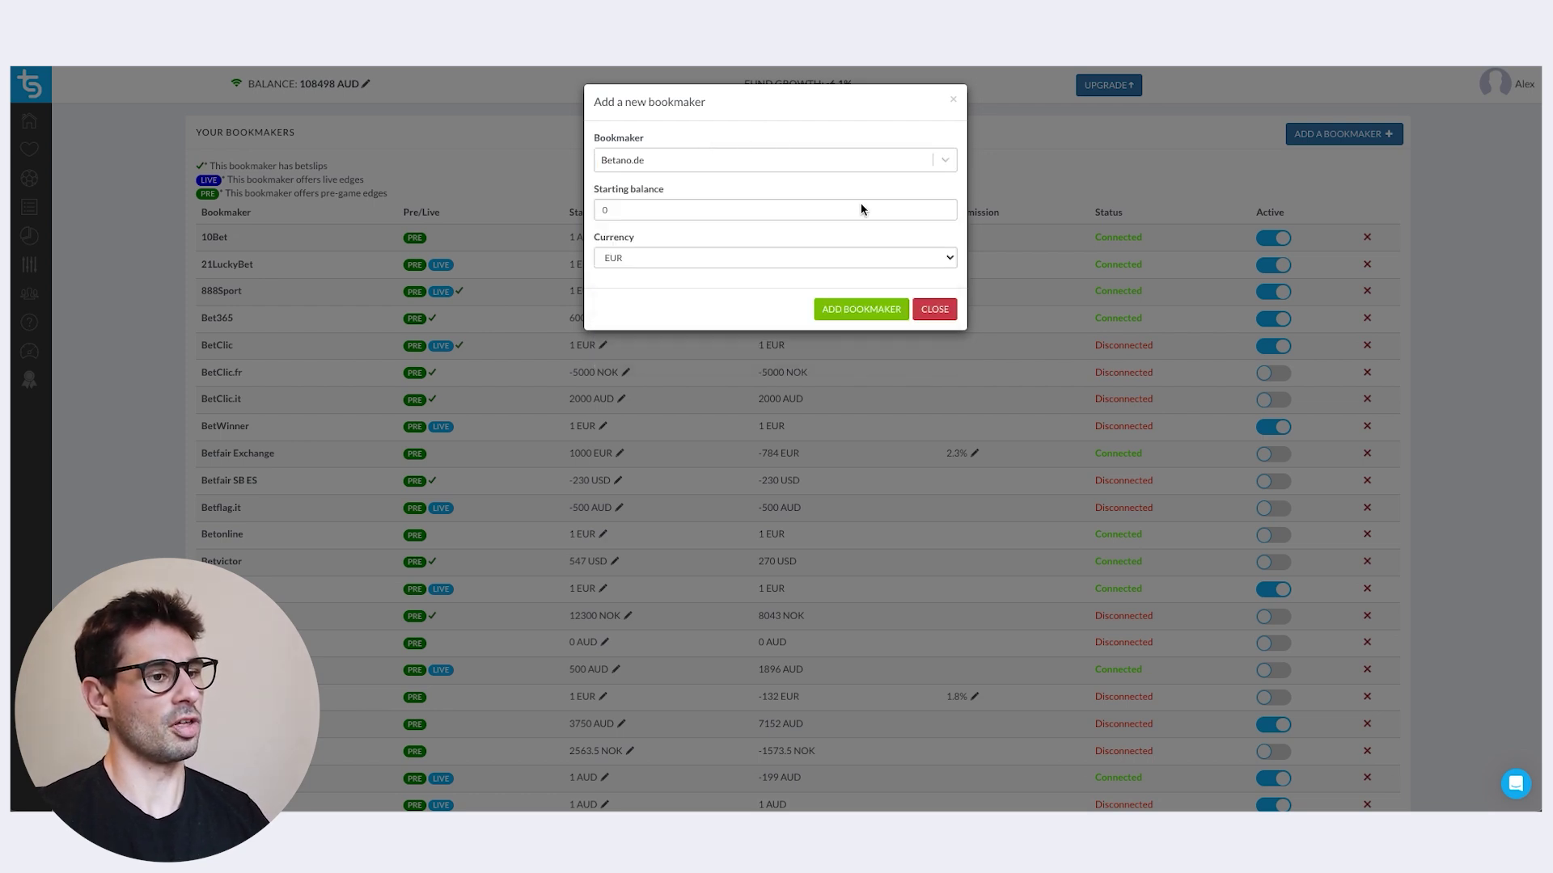
pyautogui.click(930, 311)
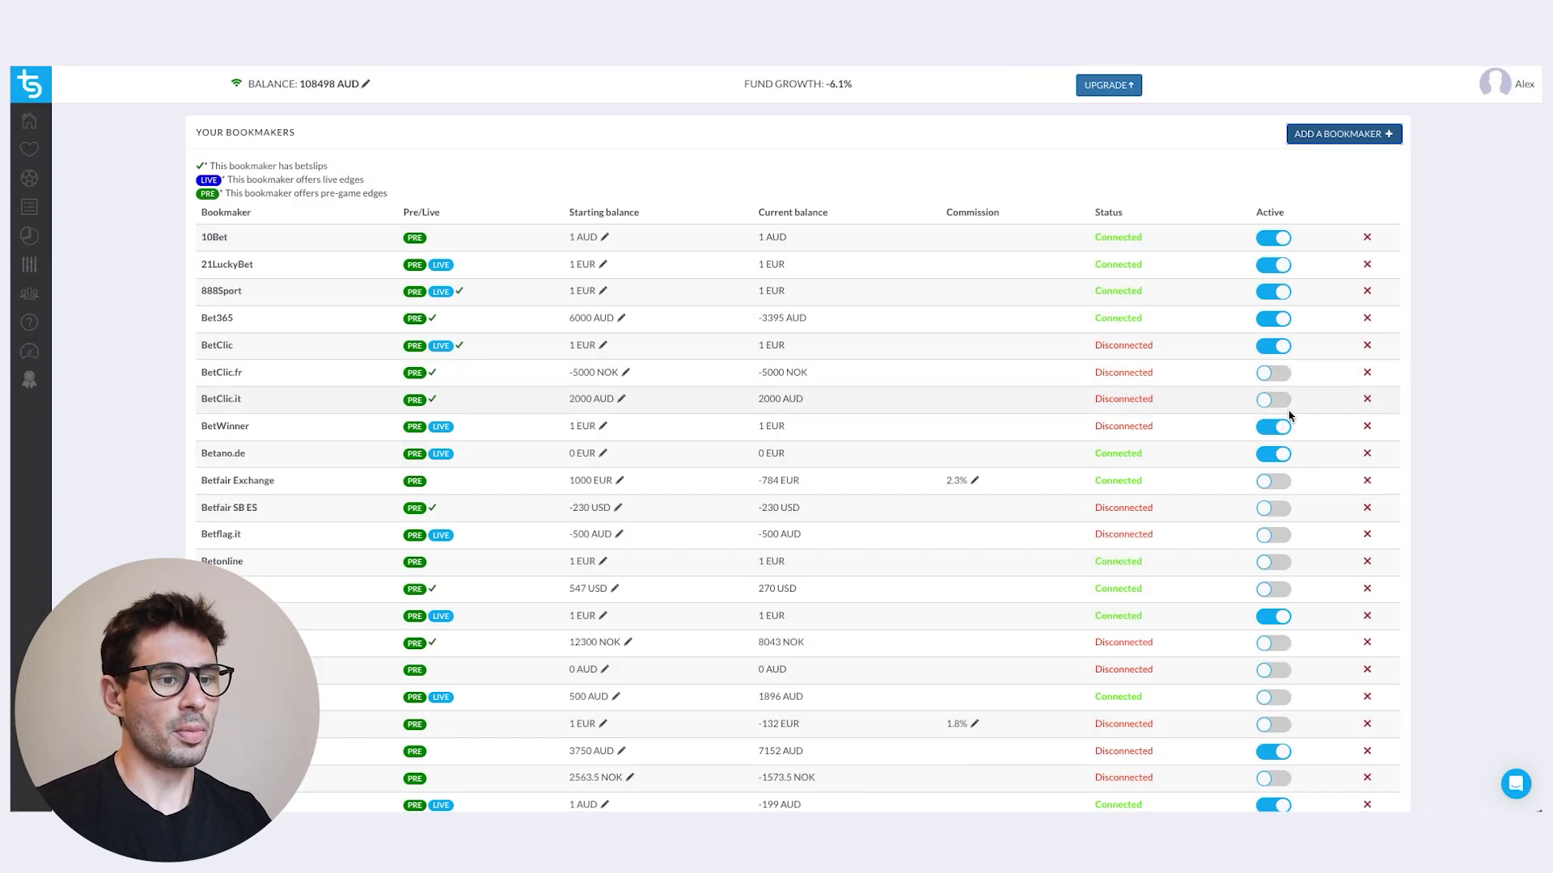
# - Switch off the Active toggle for the Betano.de bookmaker
pyautogui.click(1279, 460)
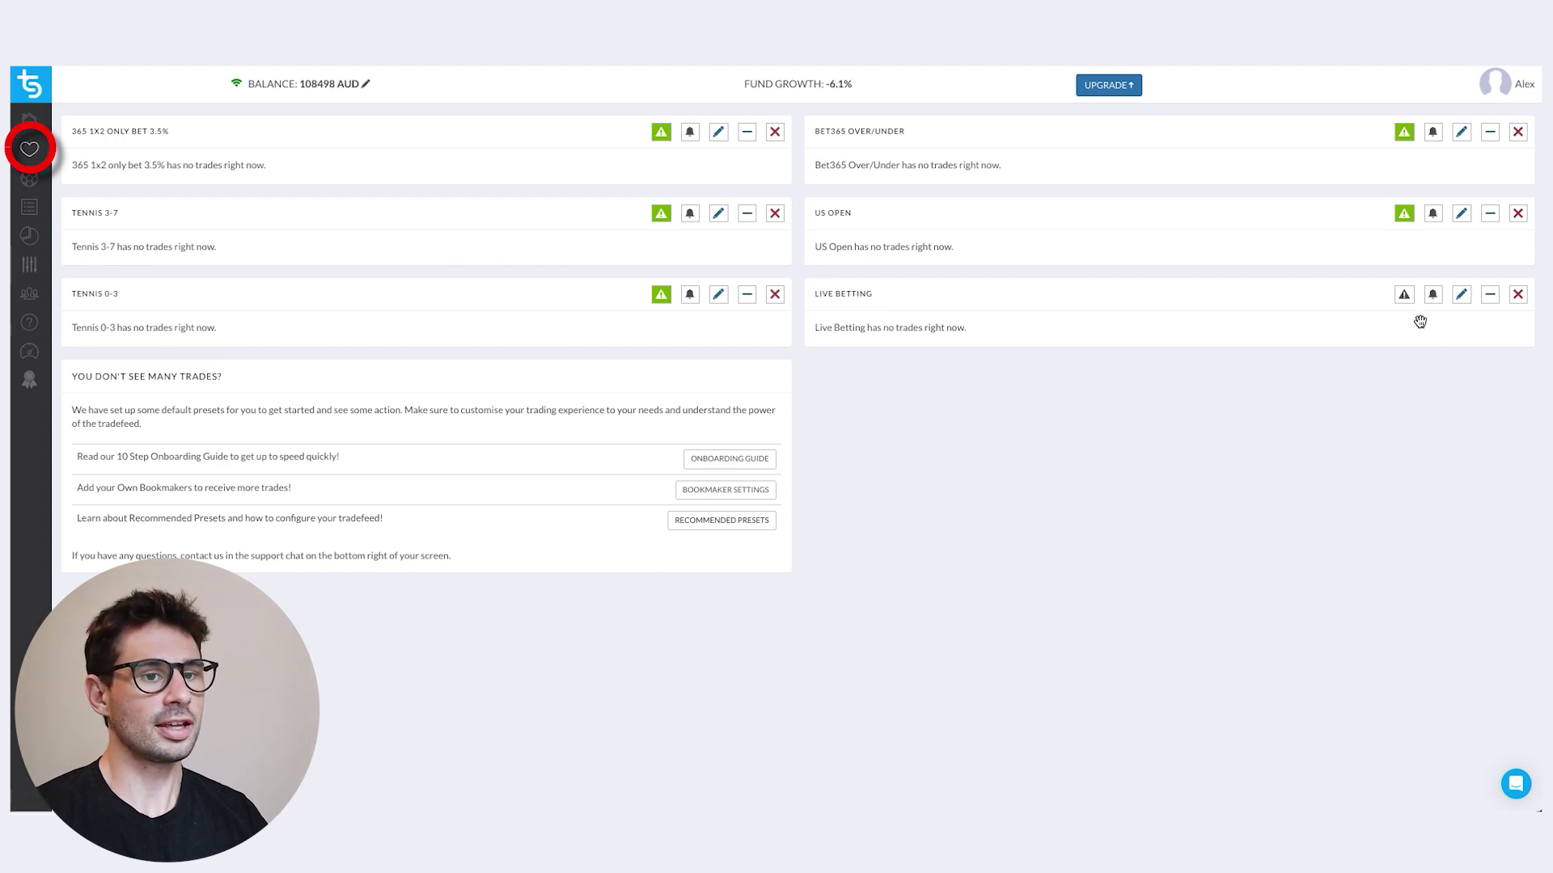
# - Edit the Live Betting preset and review its Bookmakers, Sports and Odds types lists
pyautogui.click(1461, 295)
pyautogui.moveTo(600, 184); pyautogui.dragTo(634, 183)
pyautogui.click(689, 213)
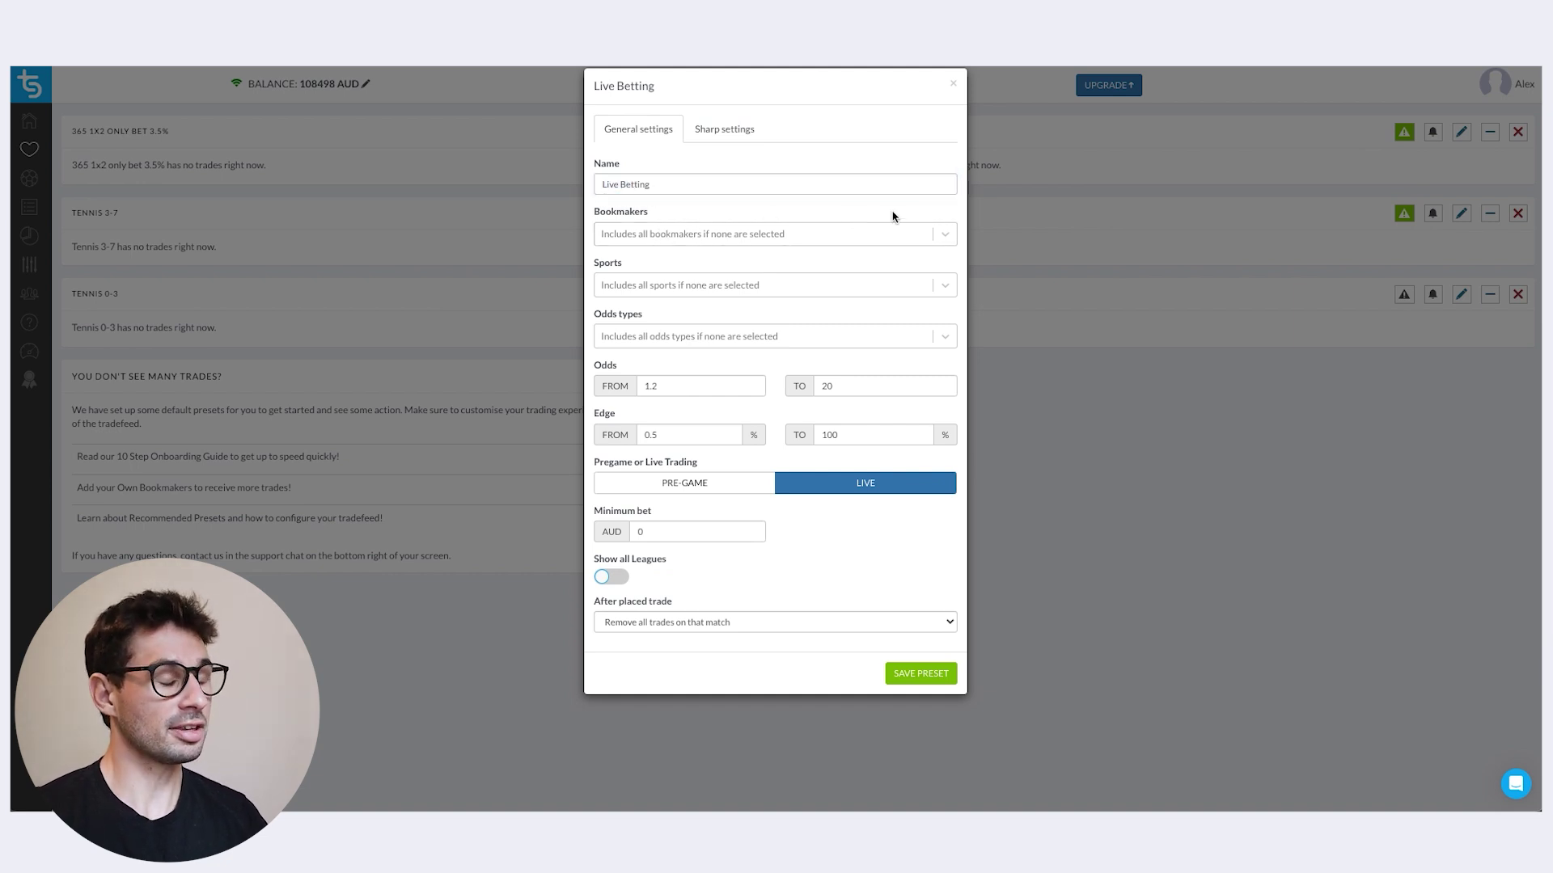
pyautogui.click(832, 233)
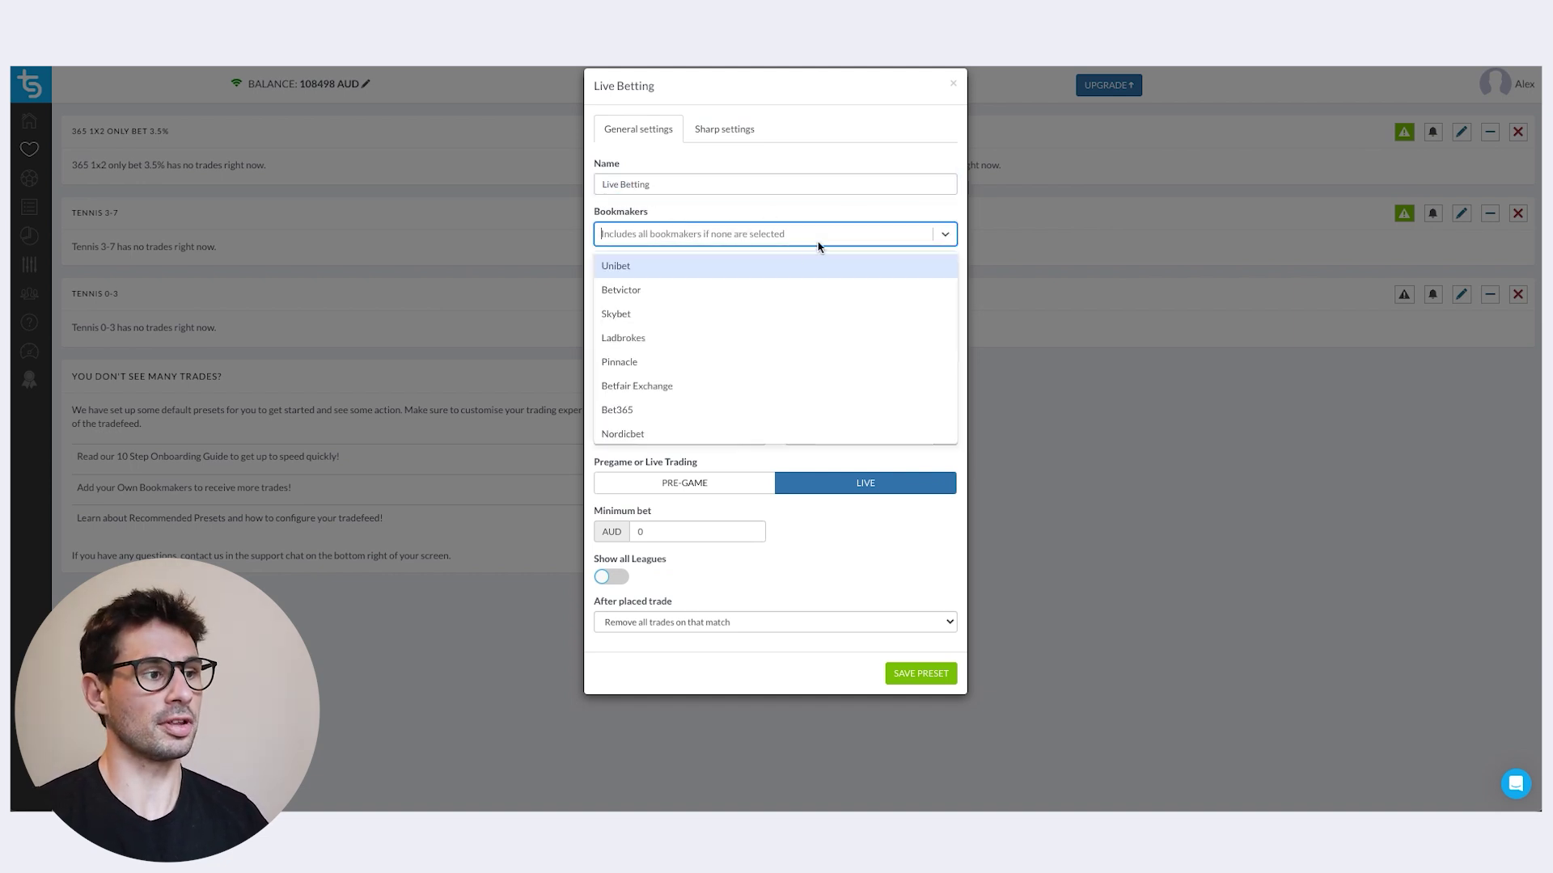
pyautogui.click(801, 219)
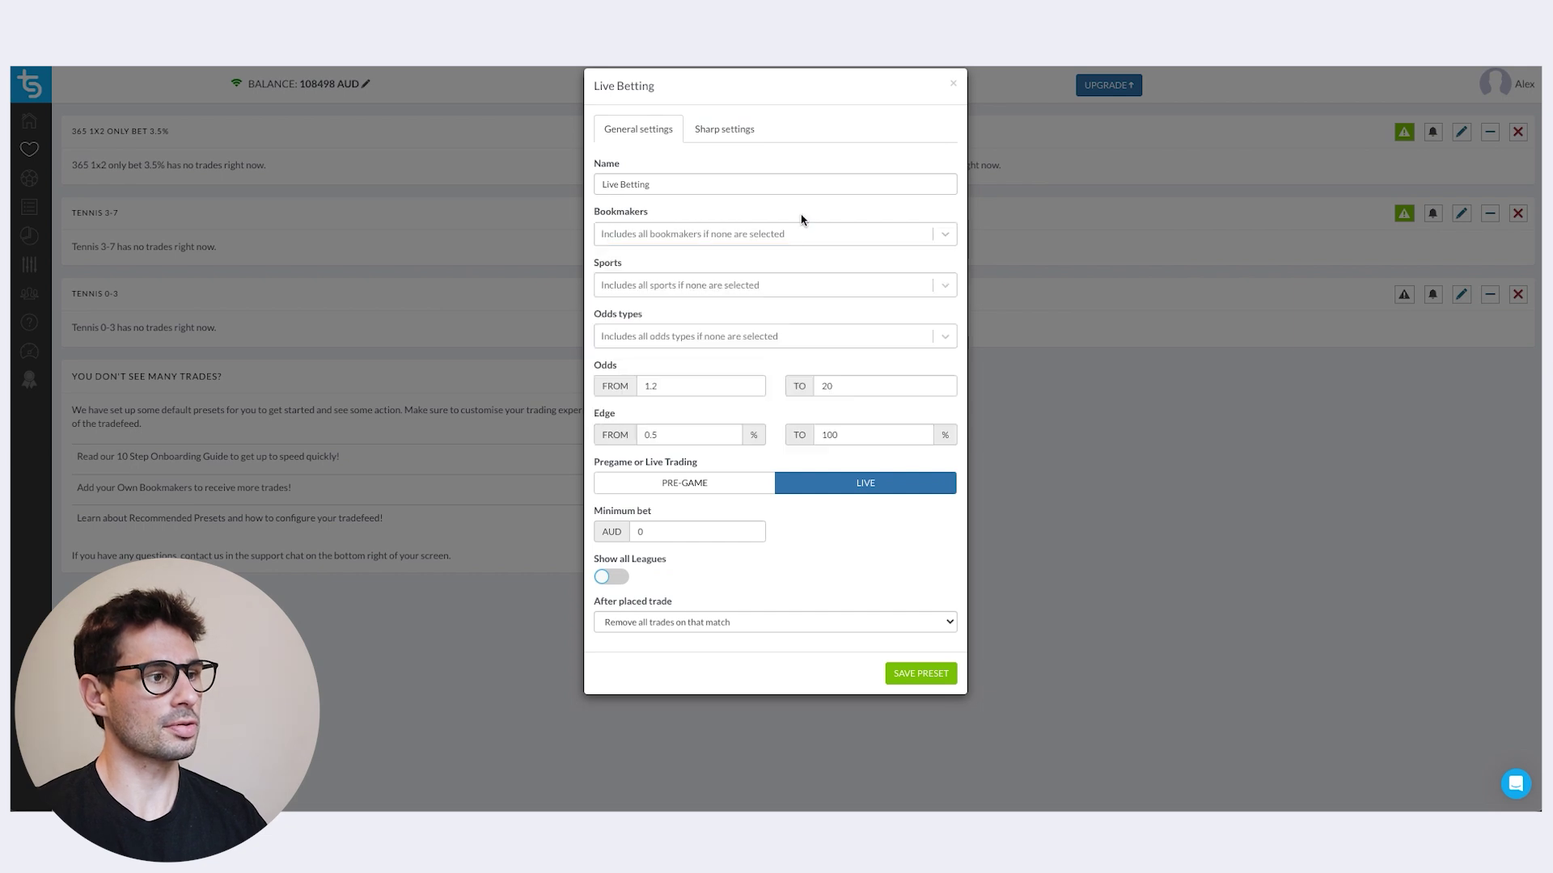
pyautogui.click(766, 291)
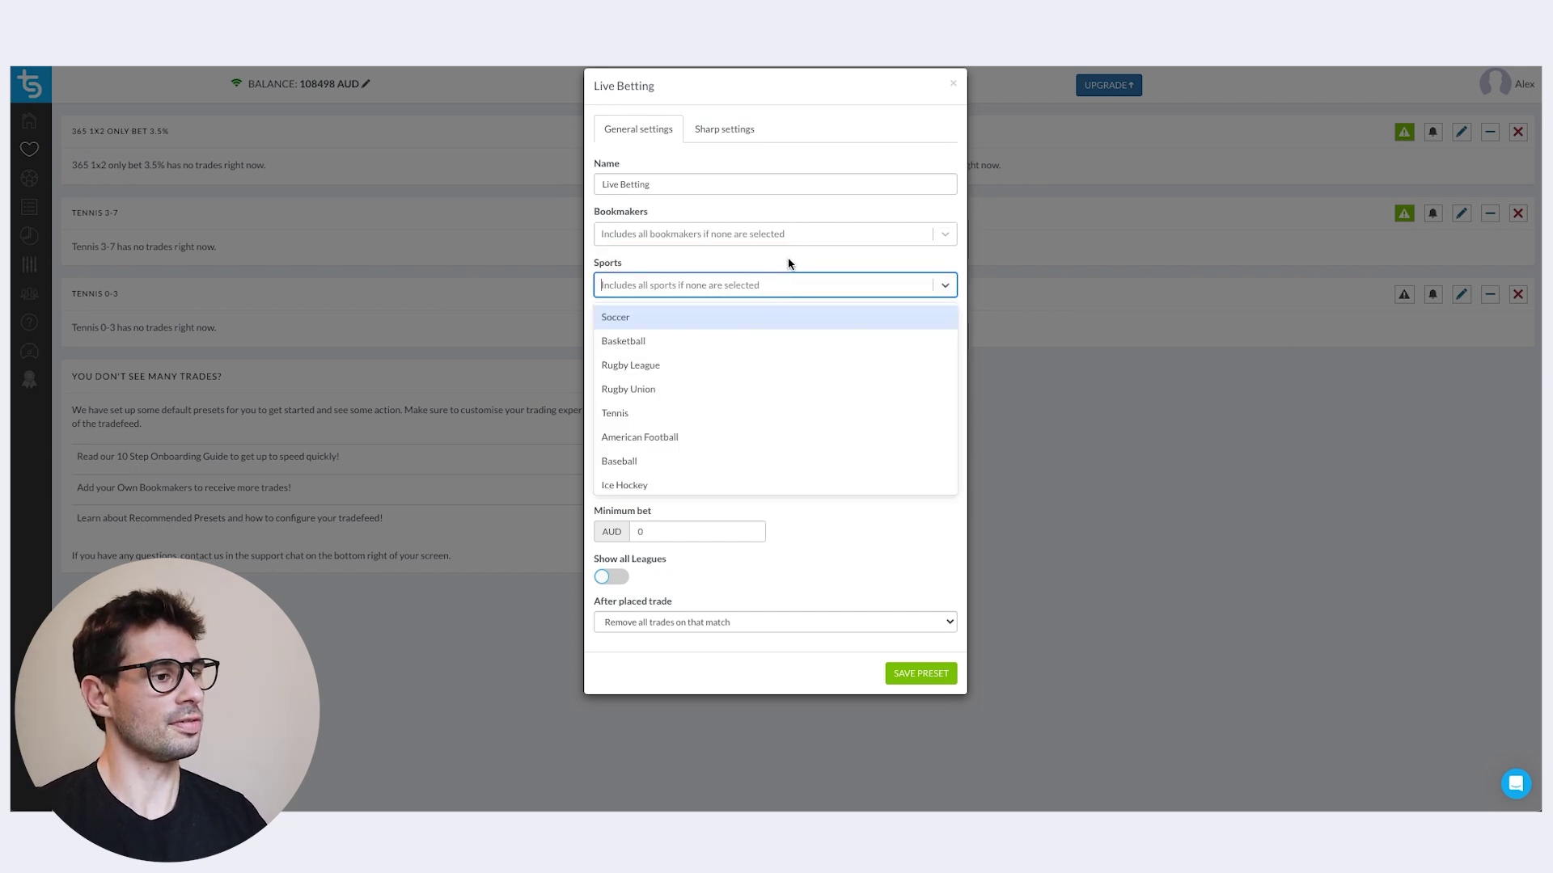
pyautogui.click(788, 258)
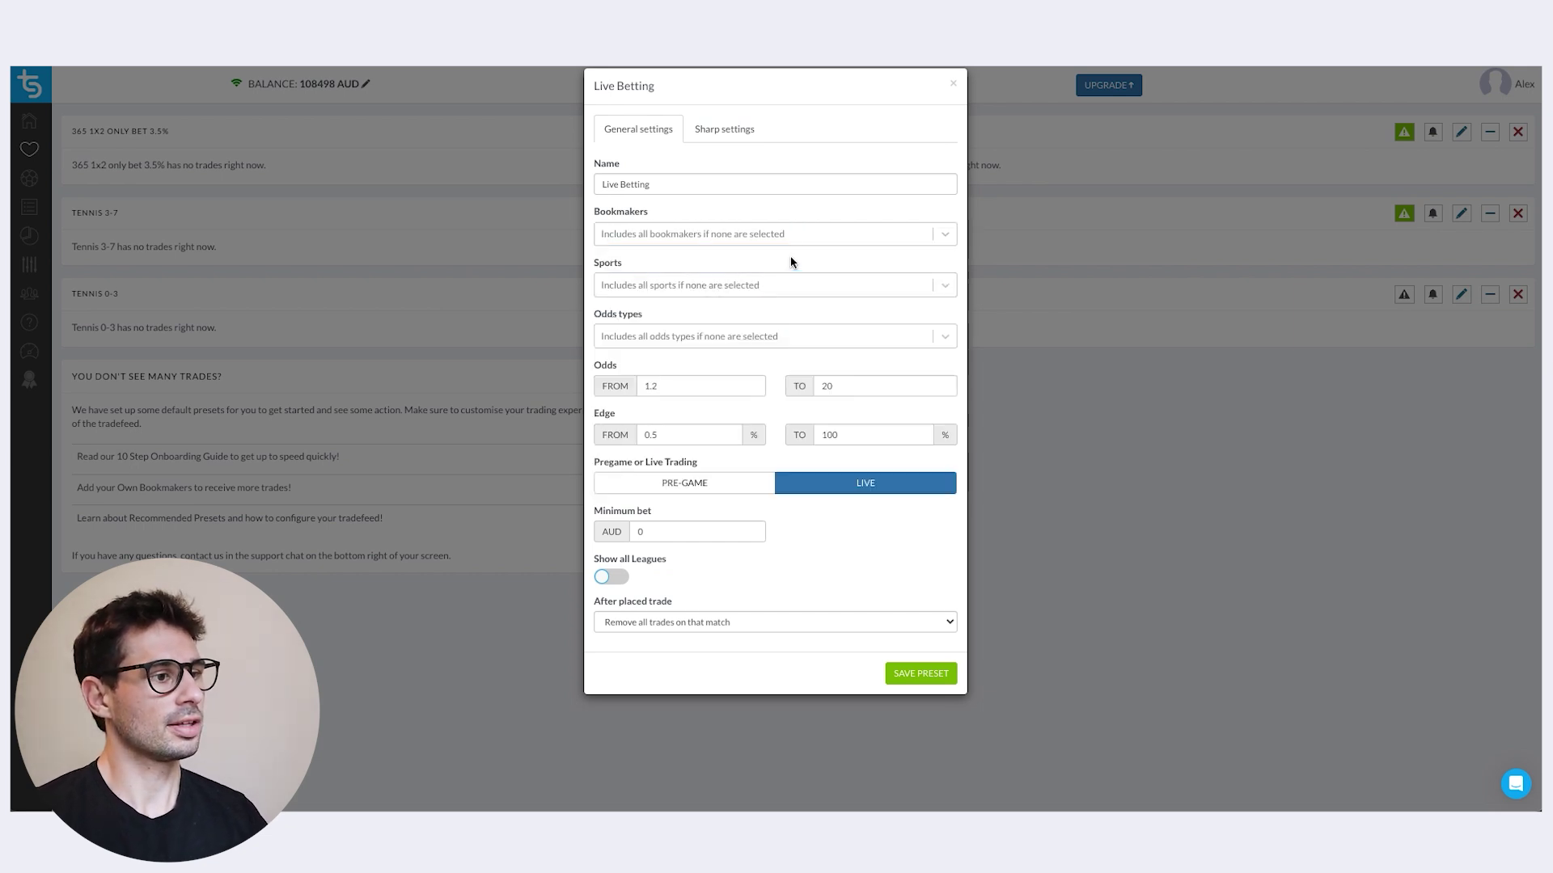
pyautogui.click(804, 340)
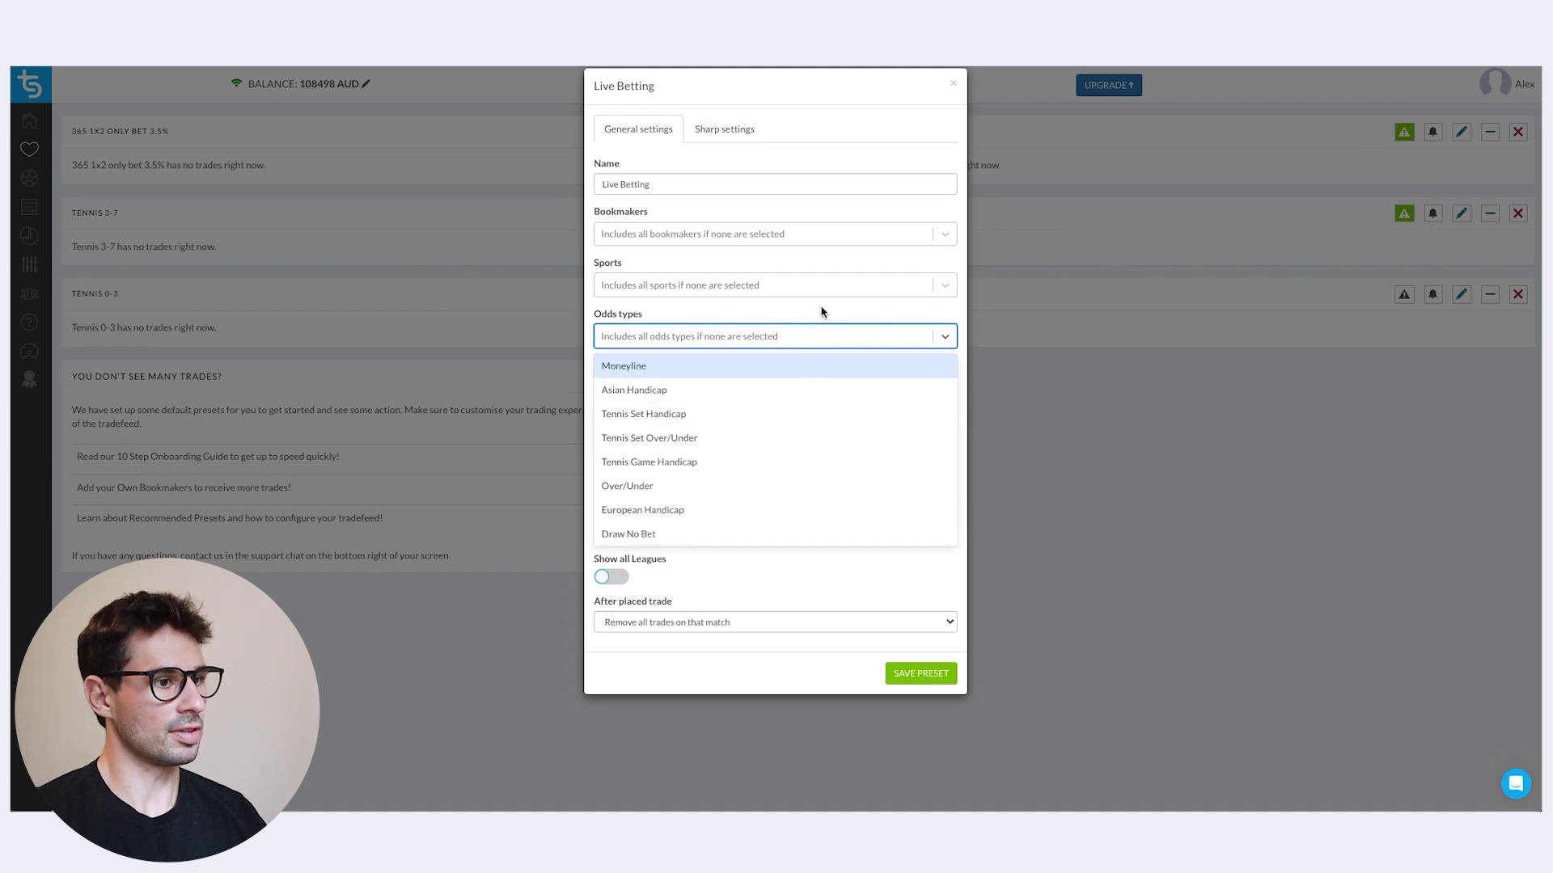
pyautogui.click(819, 320)
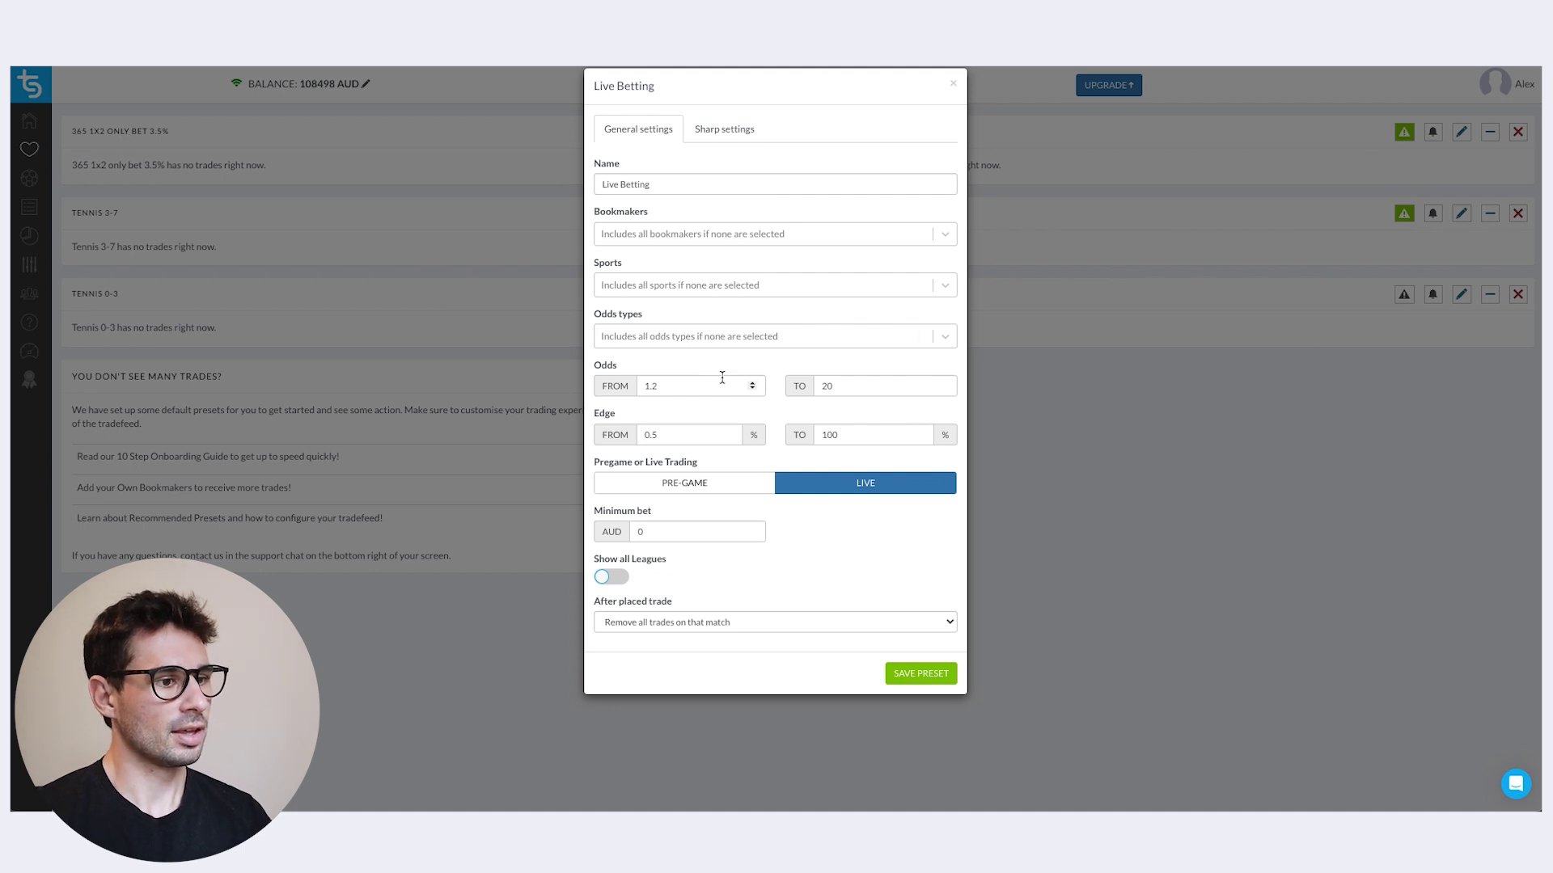
# - Set the minimum edge to 0% and toggle the Show all Leagues switch to compare
pyautogui.click(666, 436)
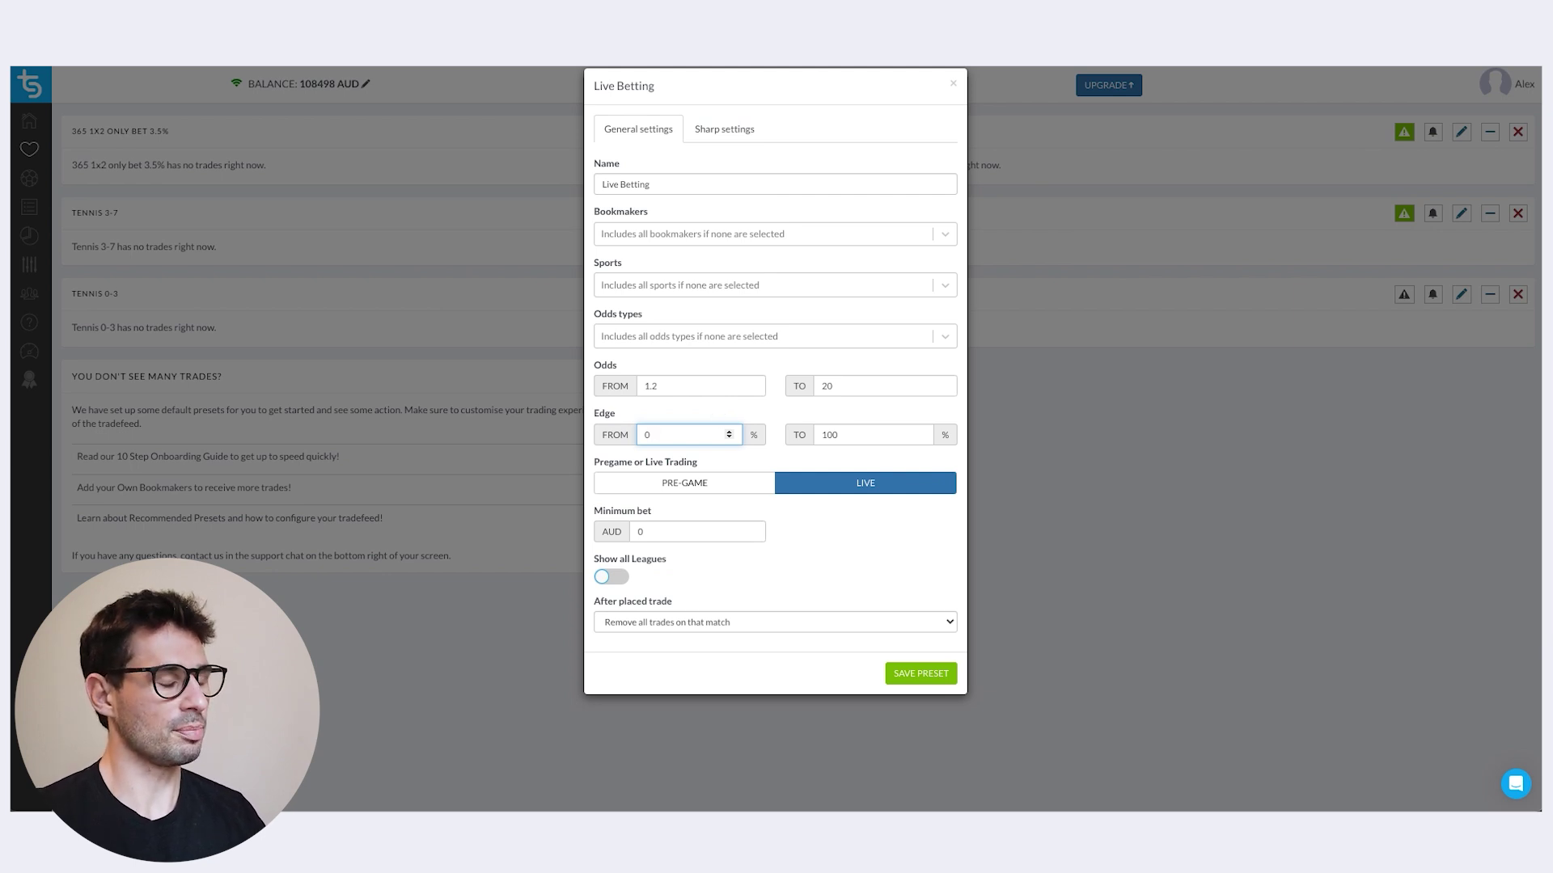
pyautogui.click(899, 516)
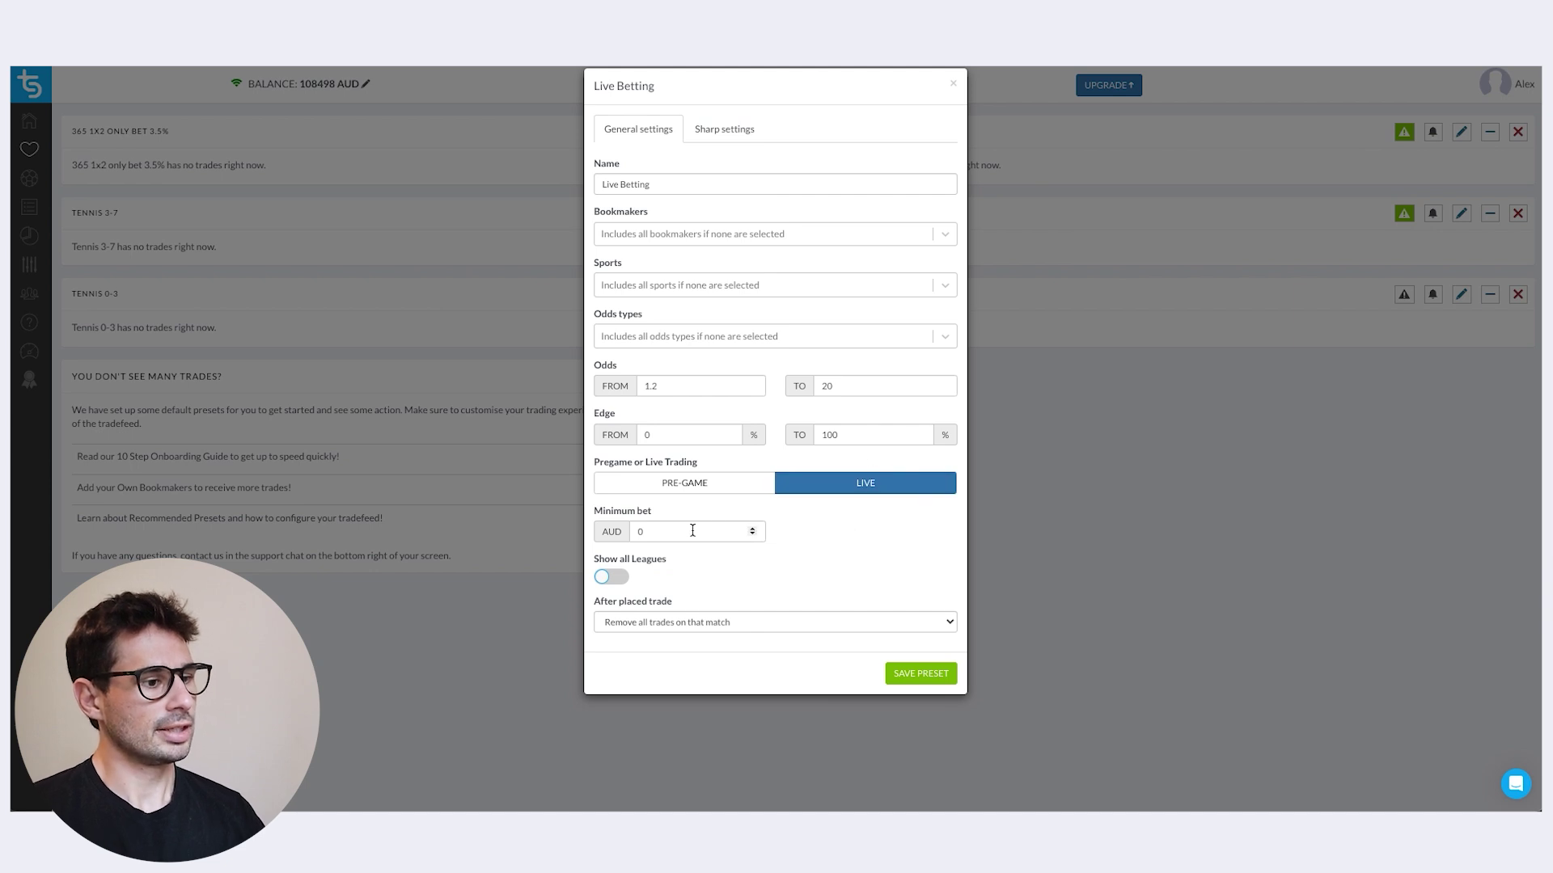
pyautogui.click(612, 579)
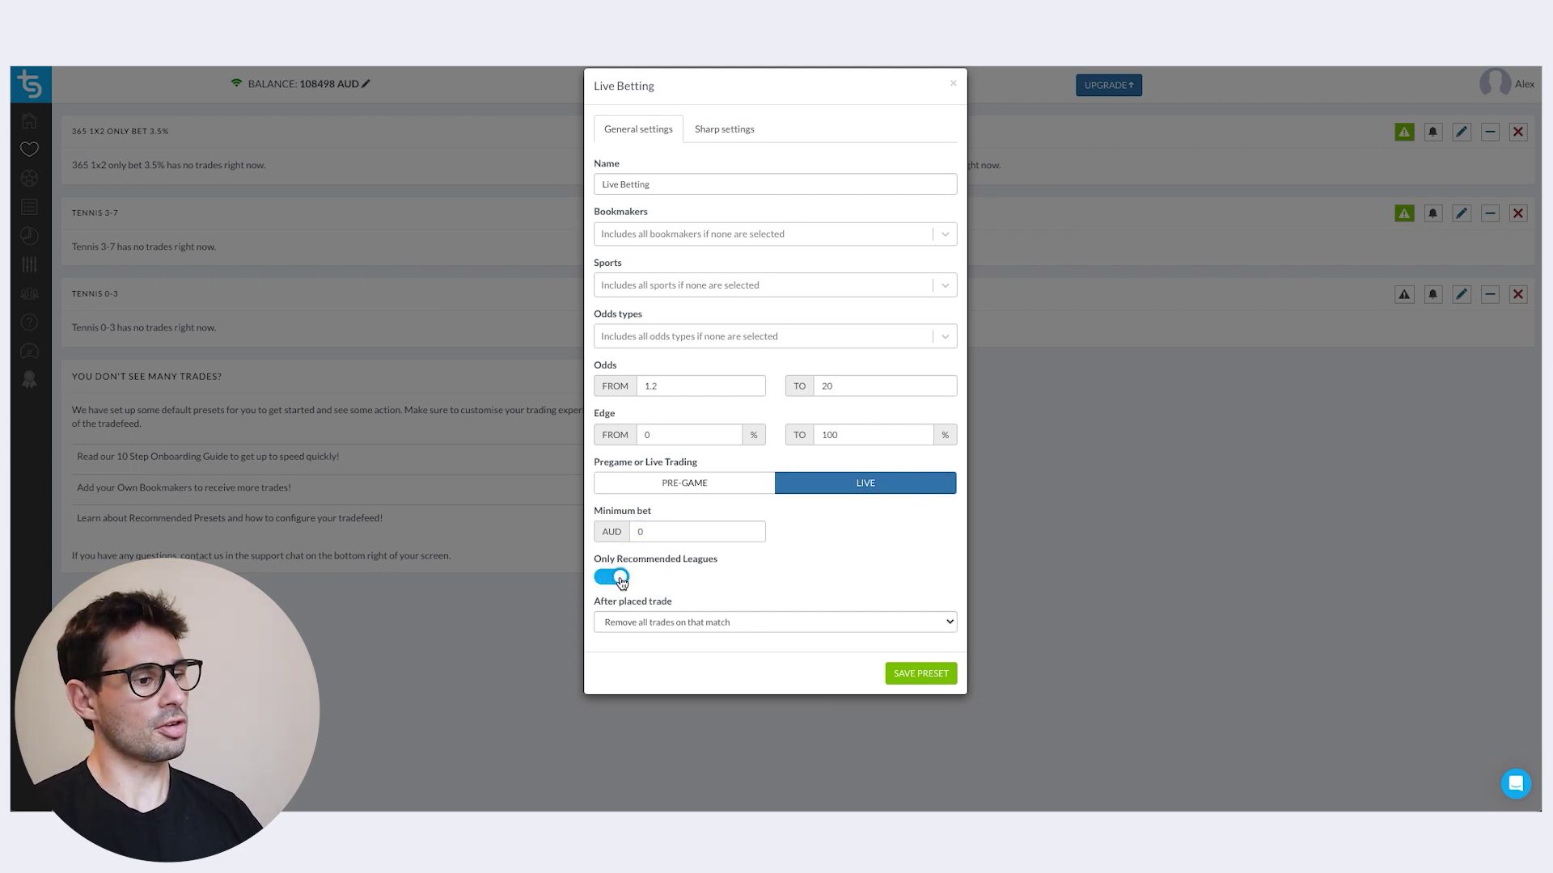
pyautogui.click(616, 579)
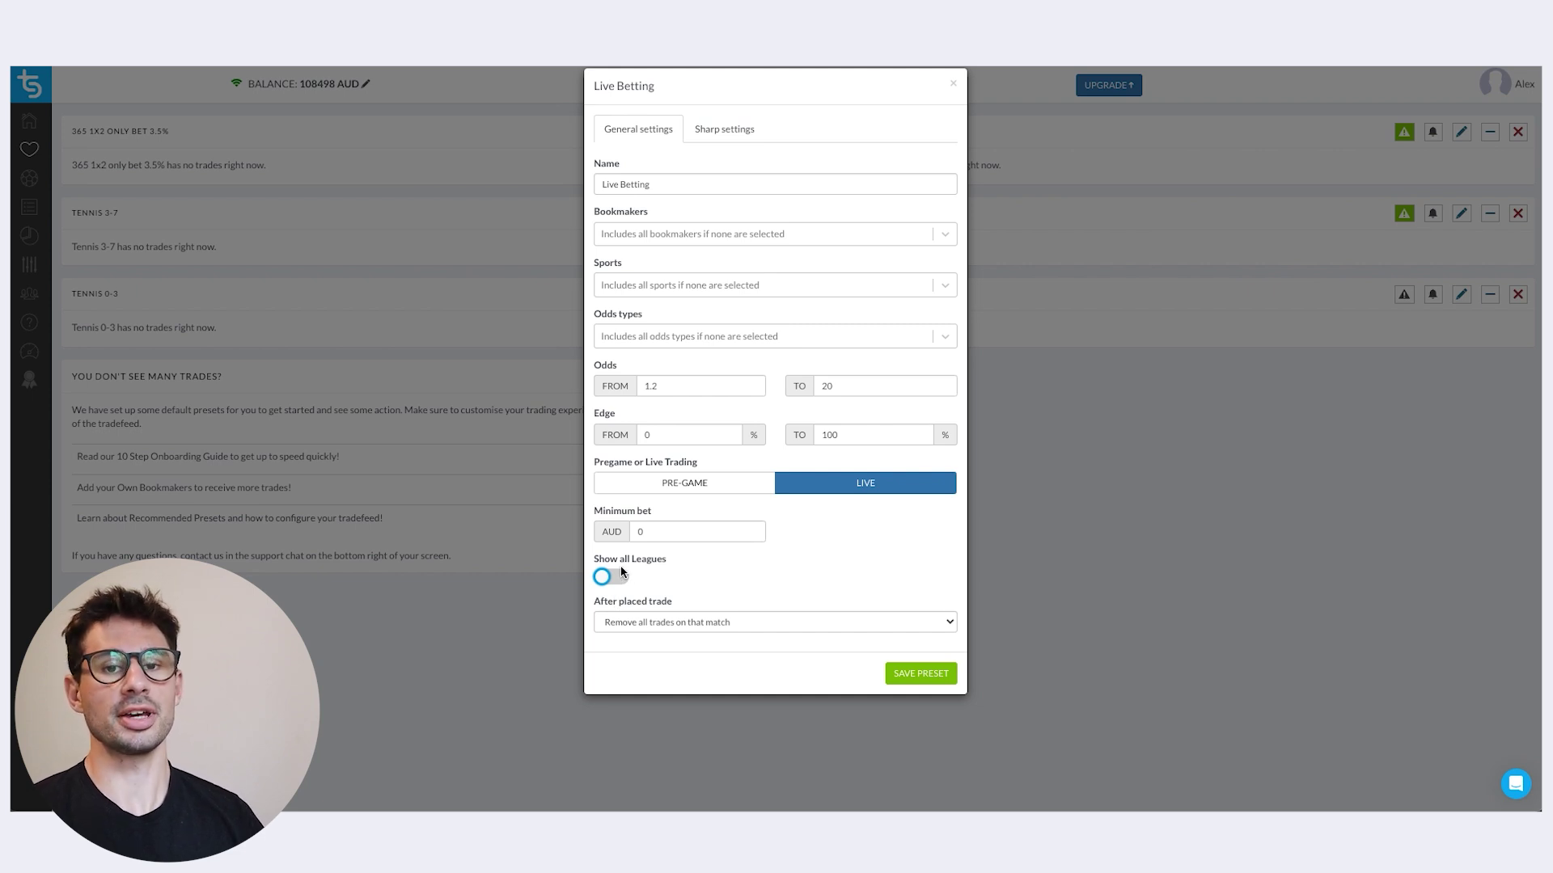
pyautogui.click(624, 579)
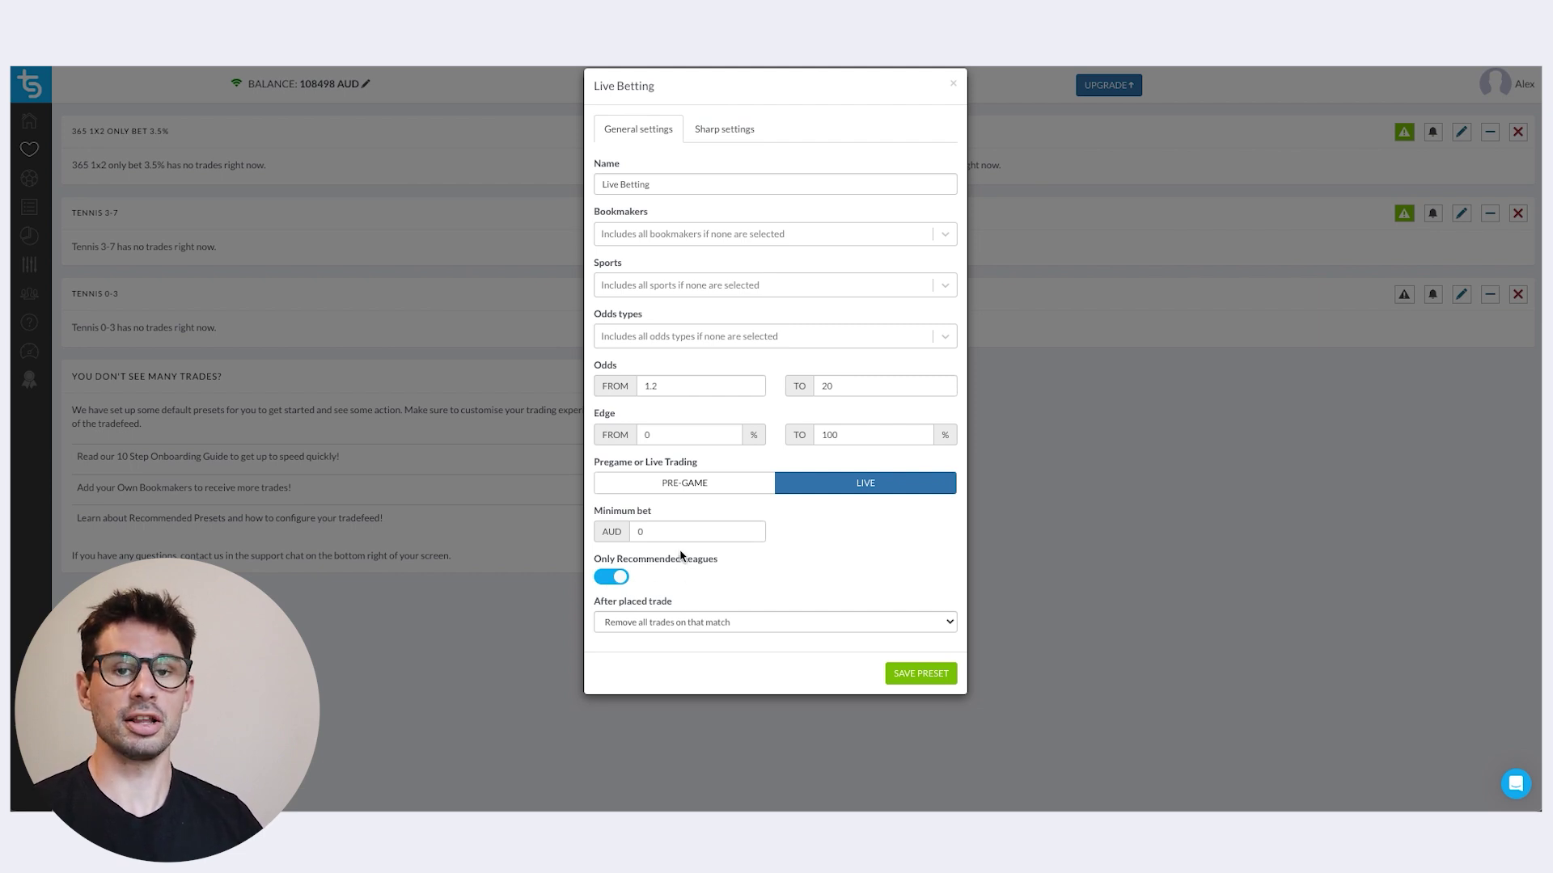
pyautogui.click(612, 577)
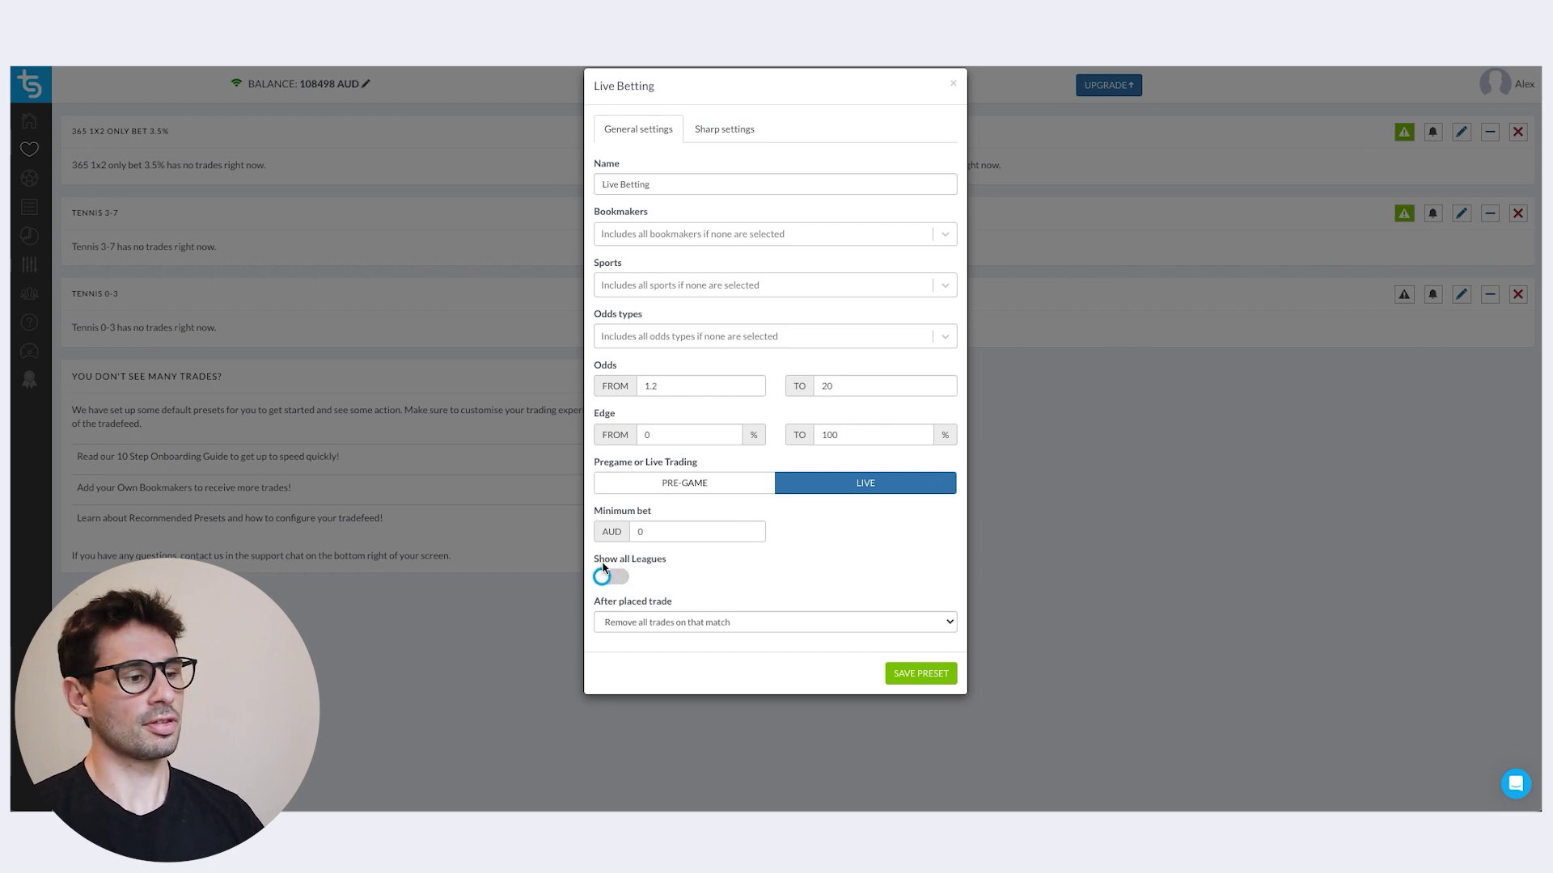
pyautogui.click(608, 576)
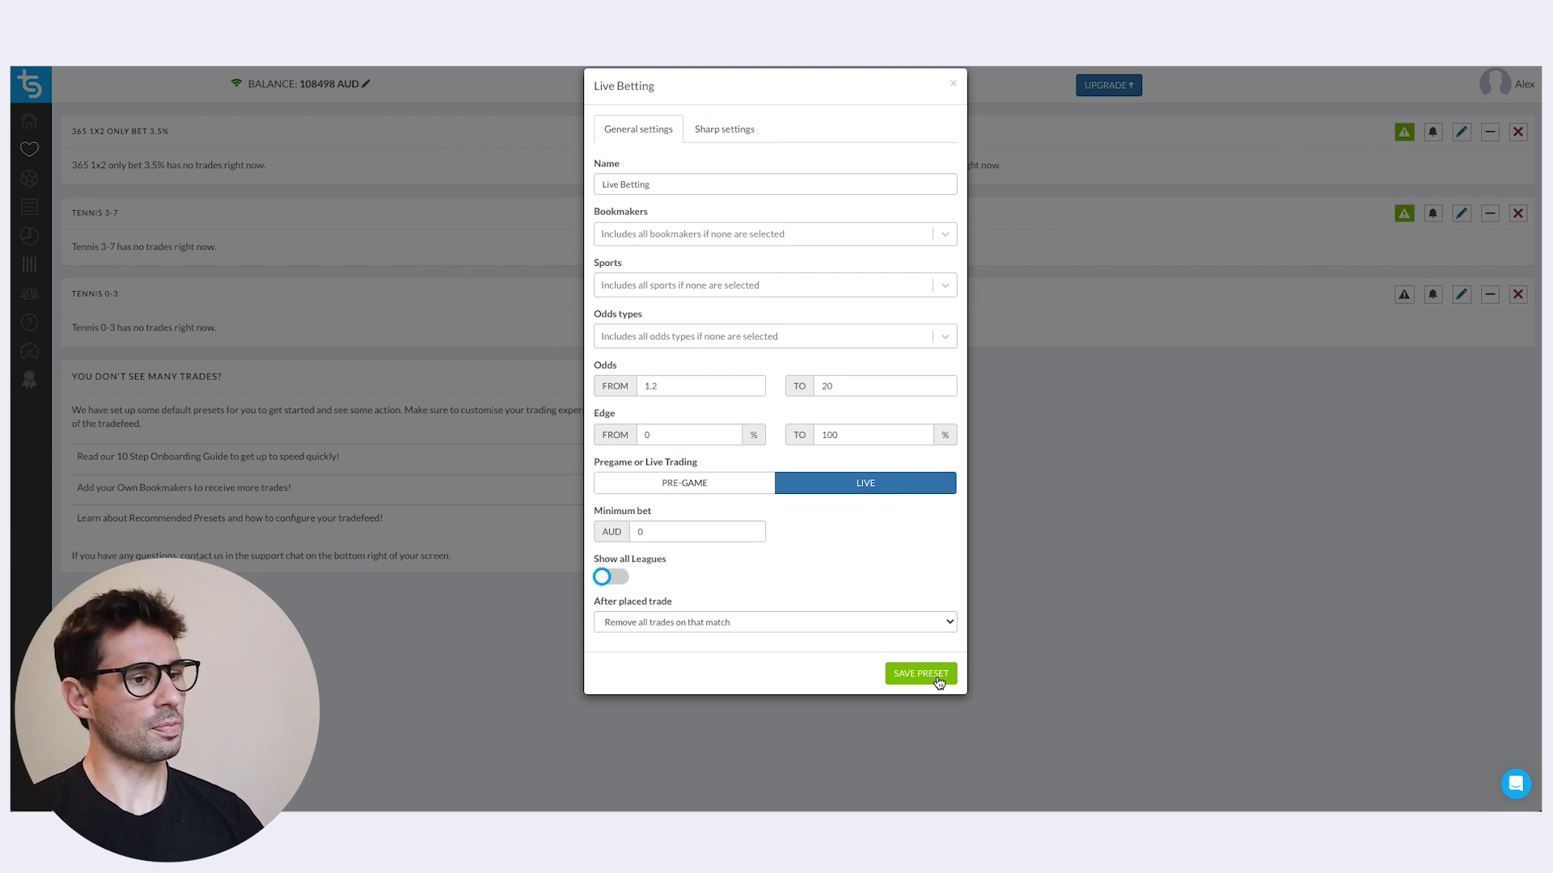
# - Save the Live Betting preset and open the Northern Illinois Huskies to win trade
pyautogui.click(938, 677)
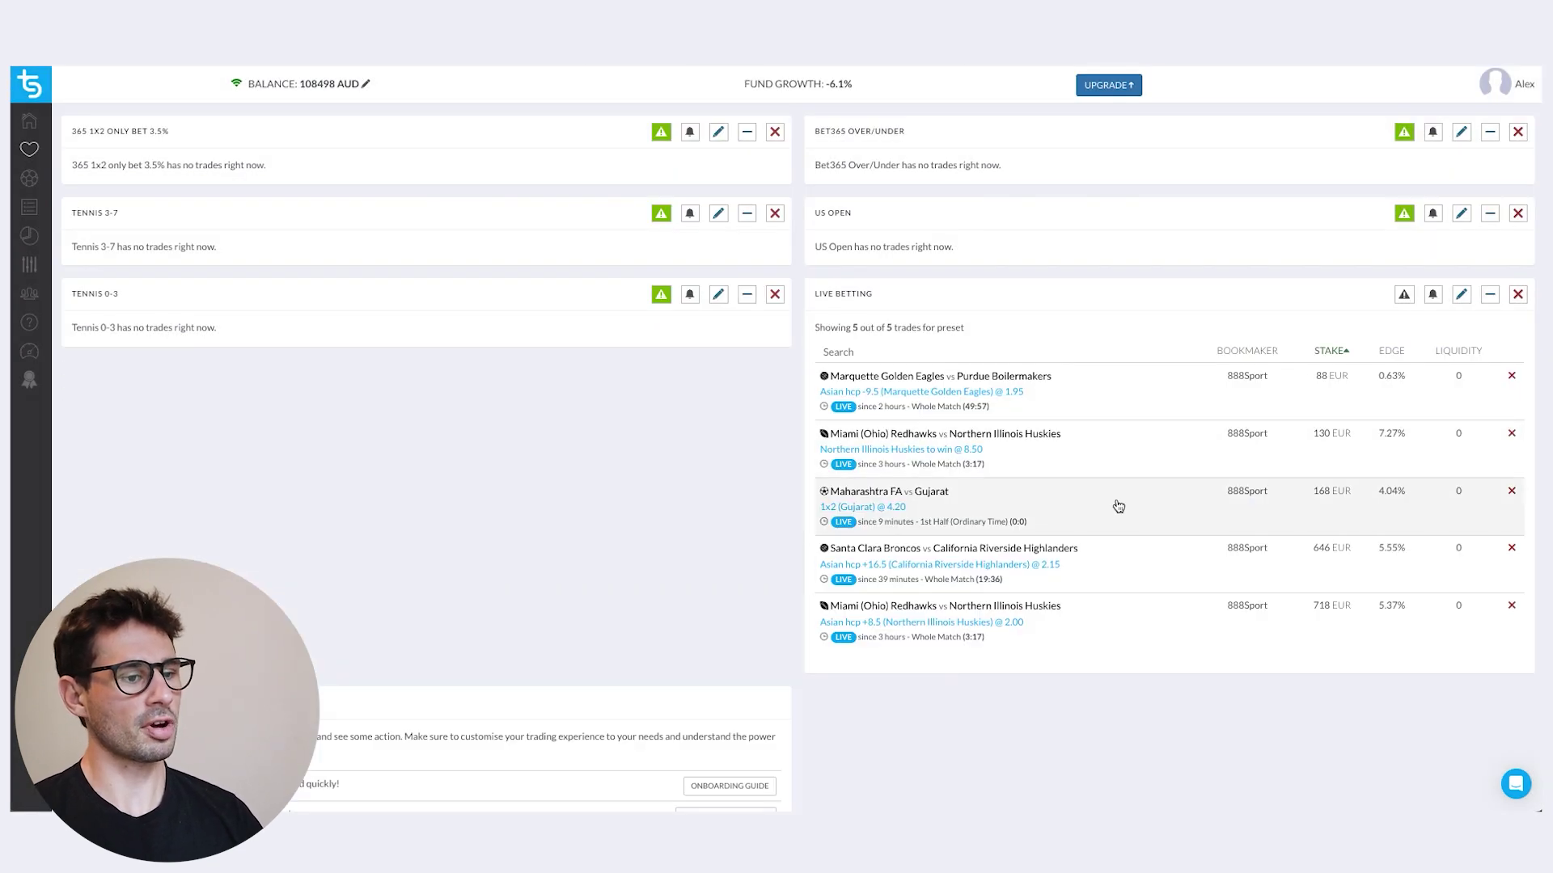
pyautogui.scroll(-1, 1117, 508)
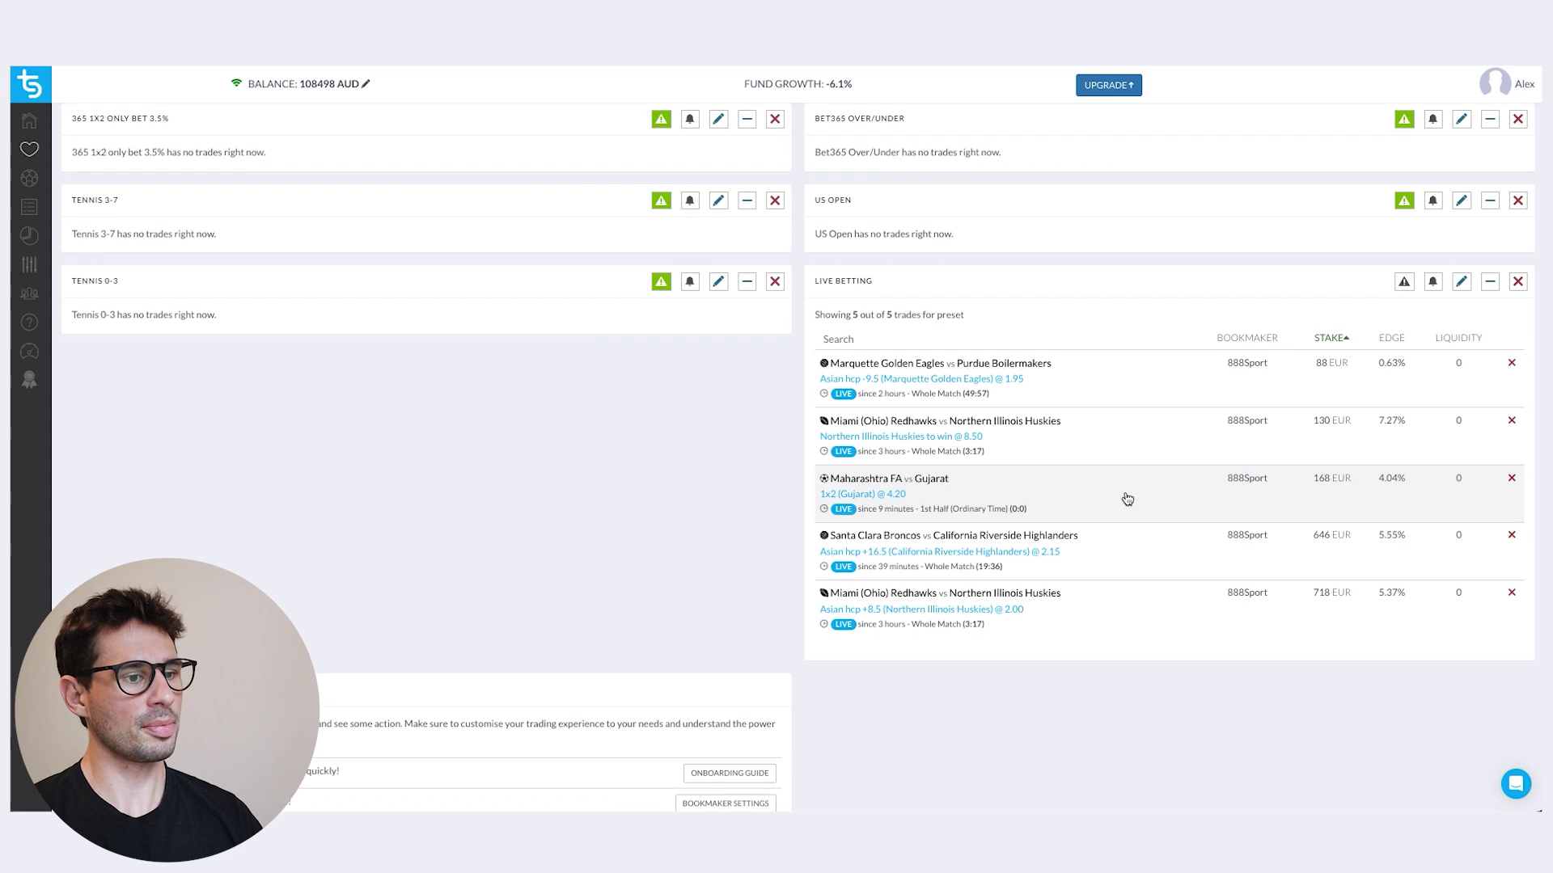
pyautogui.click(1126, 436)
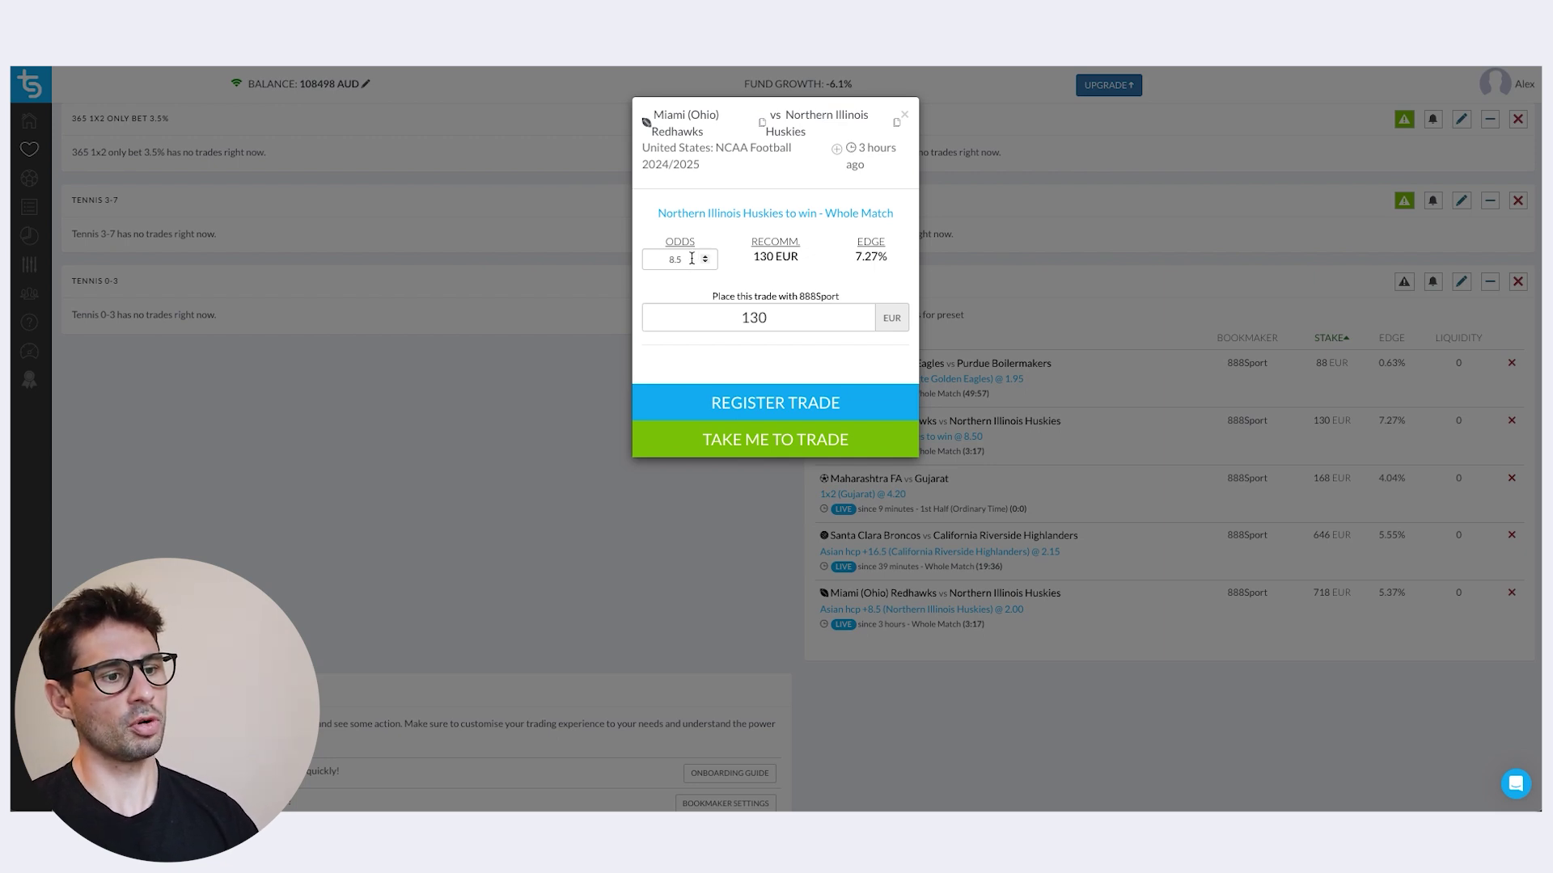
# - Register the Northern Illinois Huskies trade with a 100 EUR stake instead of the recommended 130
pyautogui.moveTo(801, 257); pyautogui.dragTo(754, 253)
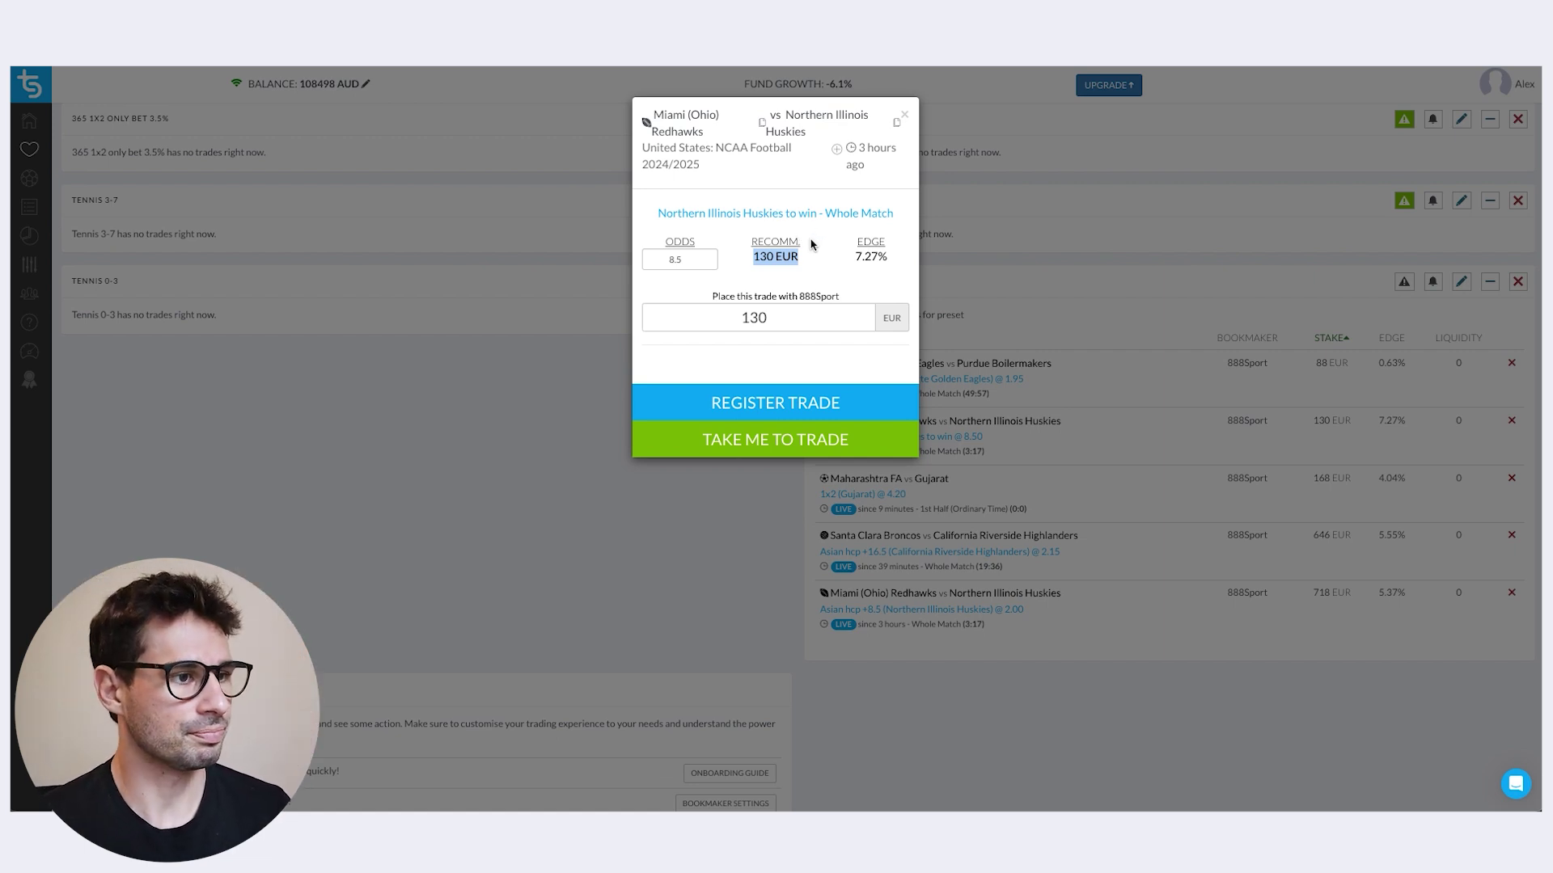
pyautogui.moveTo(889, 262); pyautogui.dragTo(847, 249)
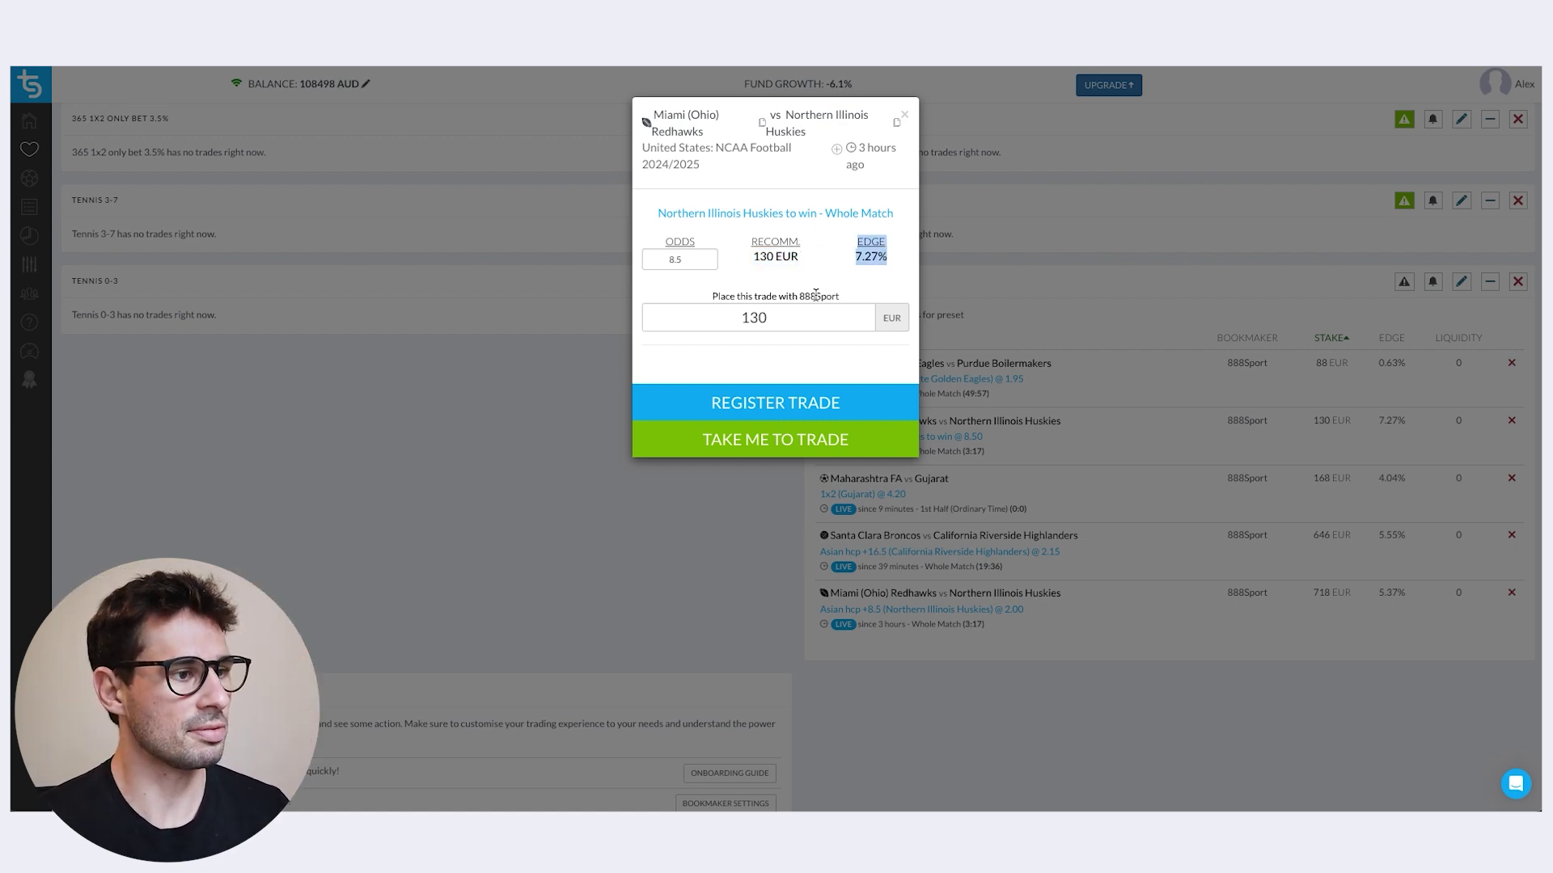
pyautogui.click(804, 354)
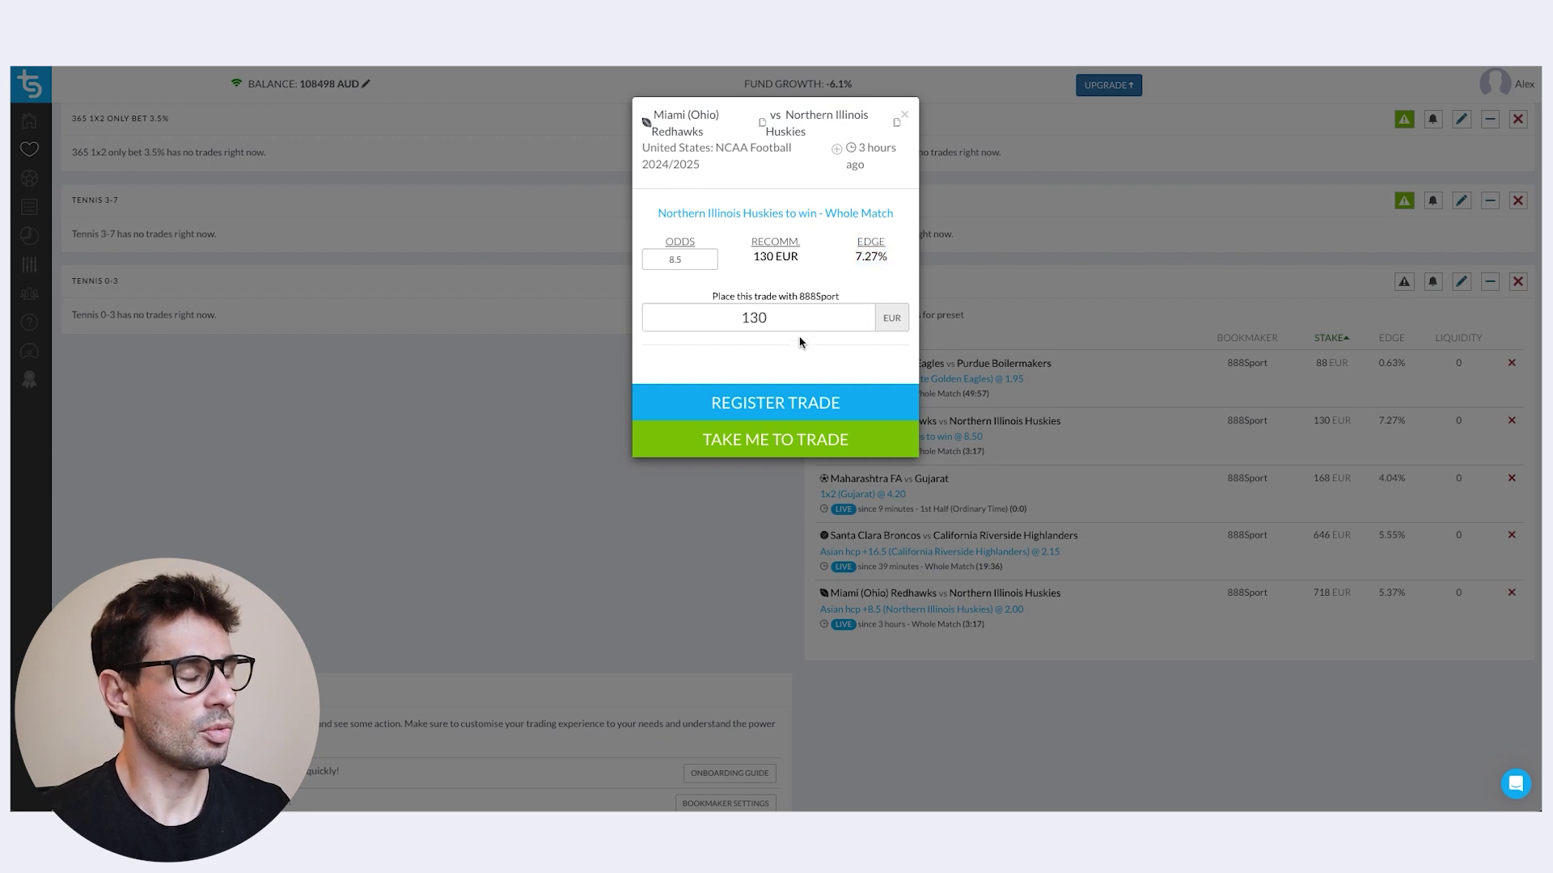
pyautogui.moveTo(800, 318); pyautogui.dragTo(720, 314)
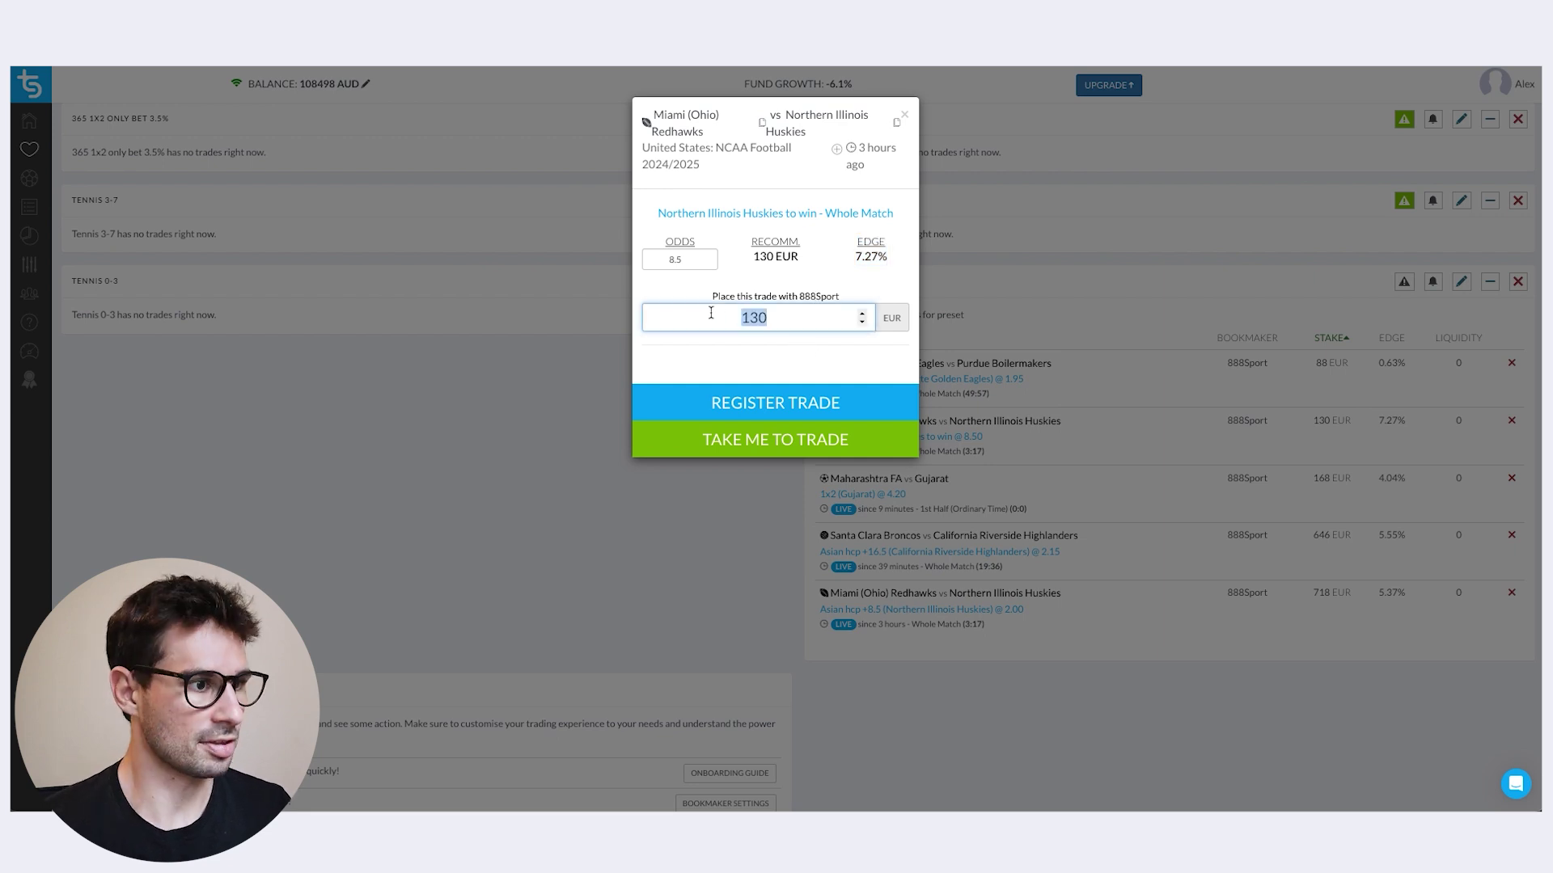
pyautogui.write('100')
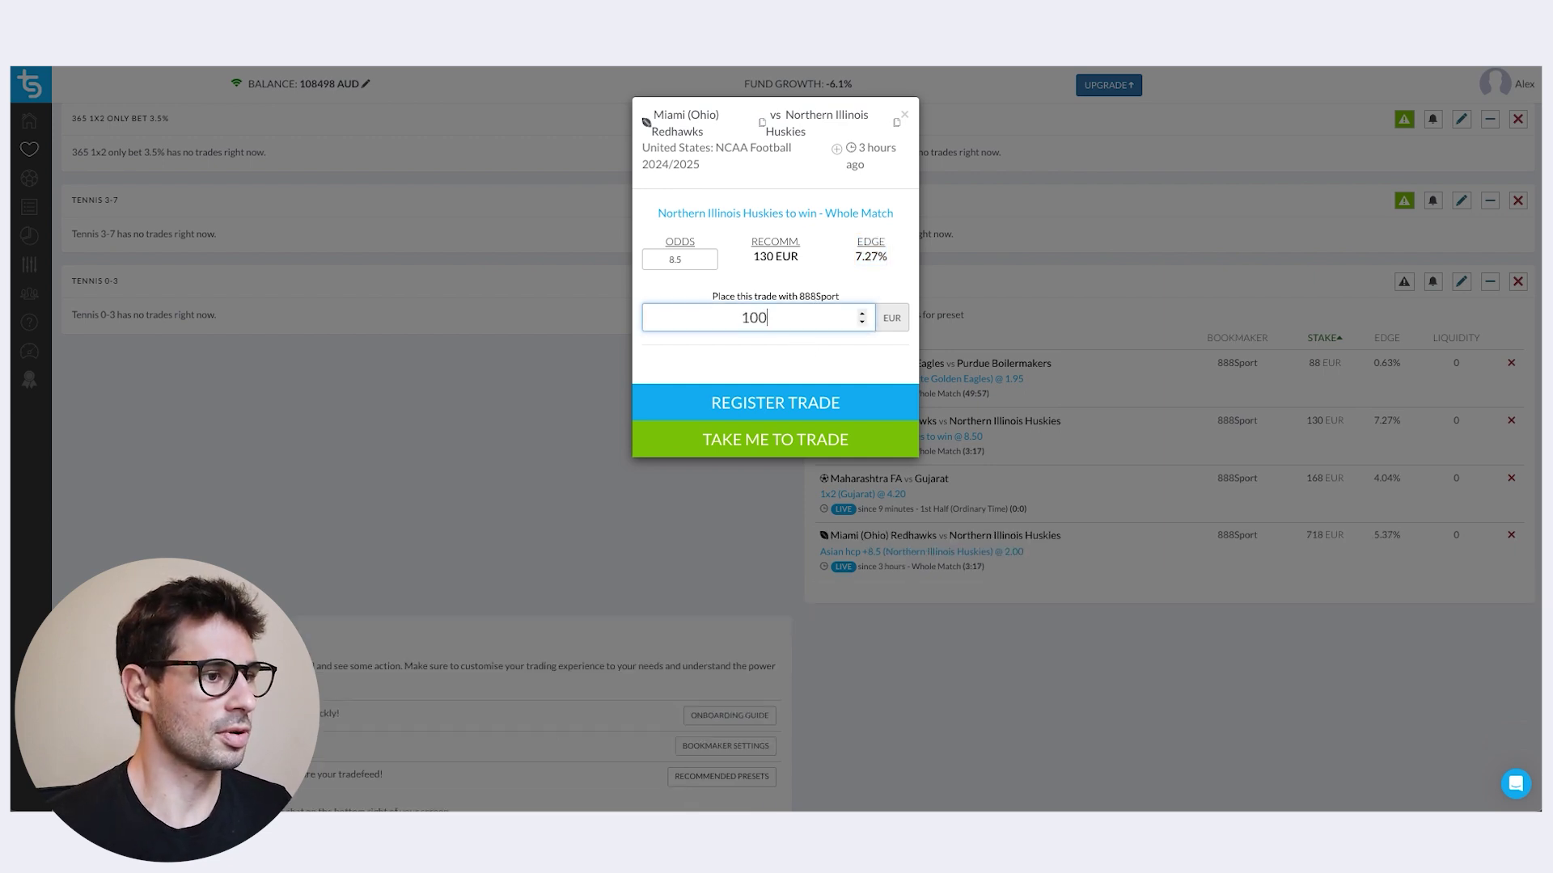
pyautogui.click(765, 410)
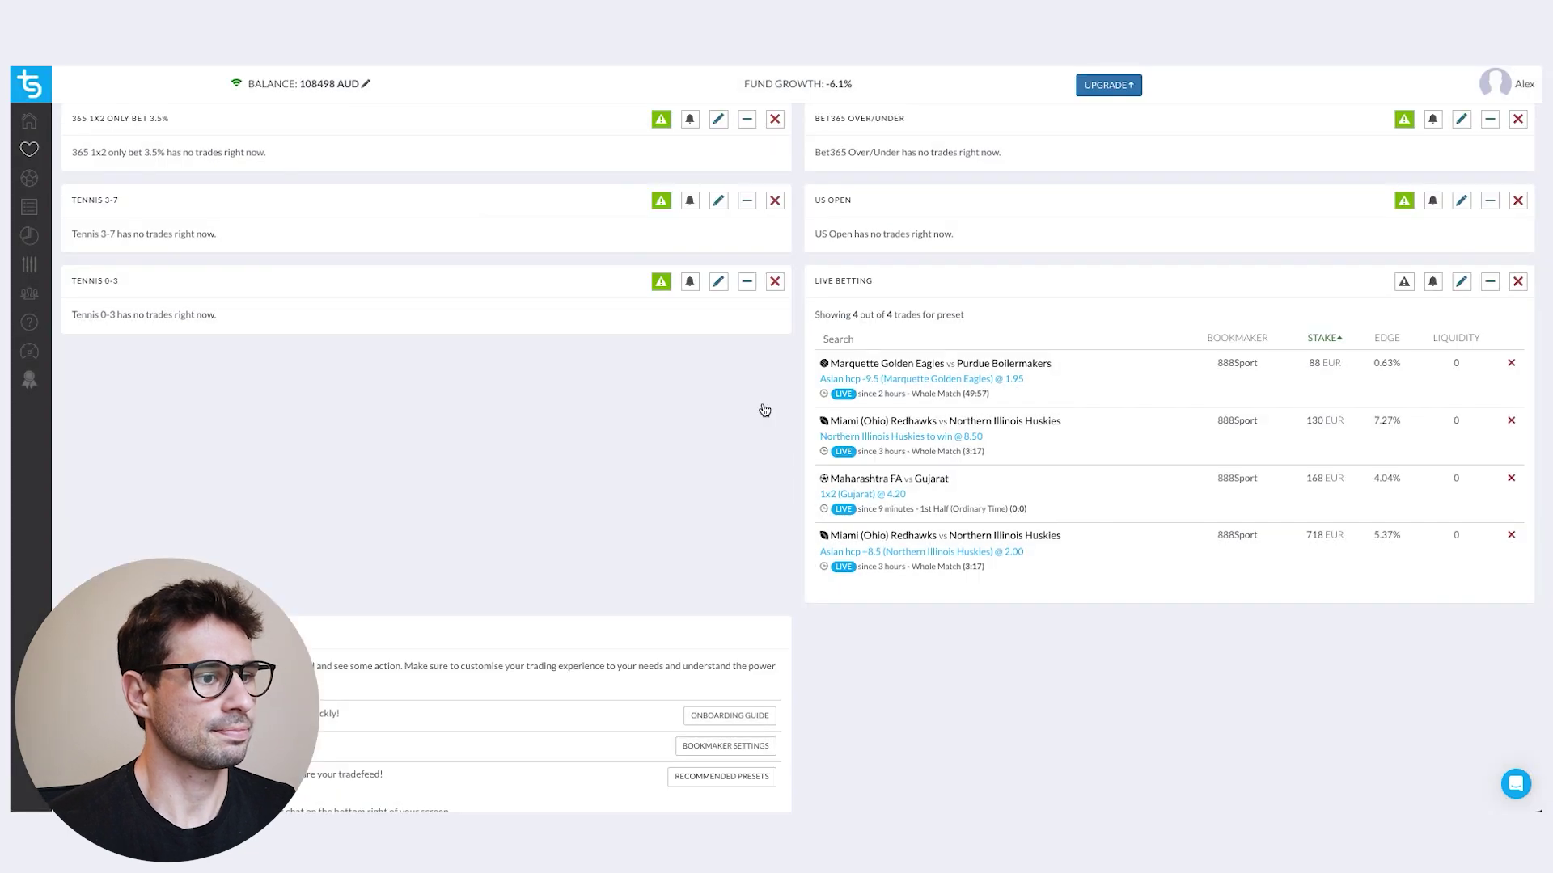